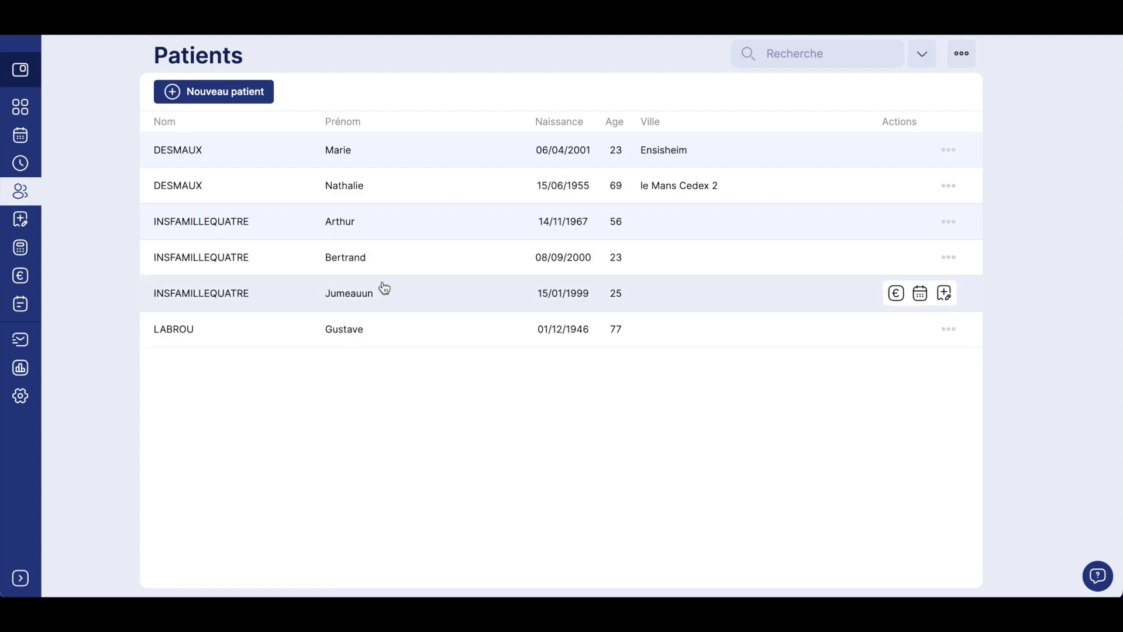
Step: Open the fourth patient's record in the list and start a new prescription for that patient
{"action": "left_click", "coordinate": [403, 261]}
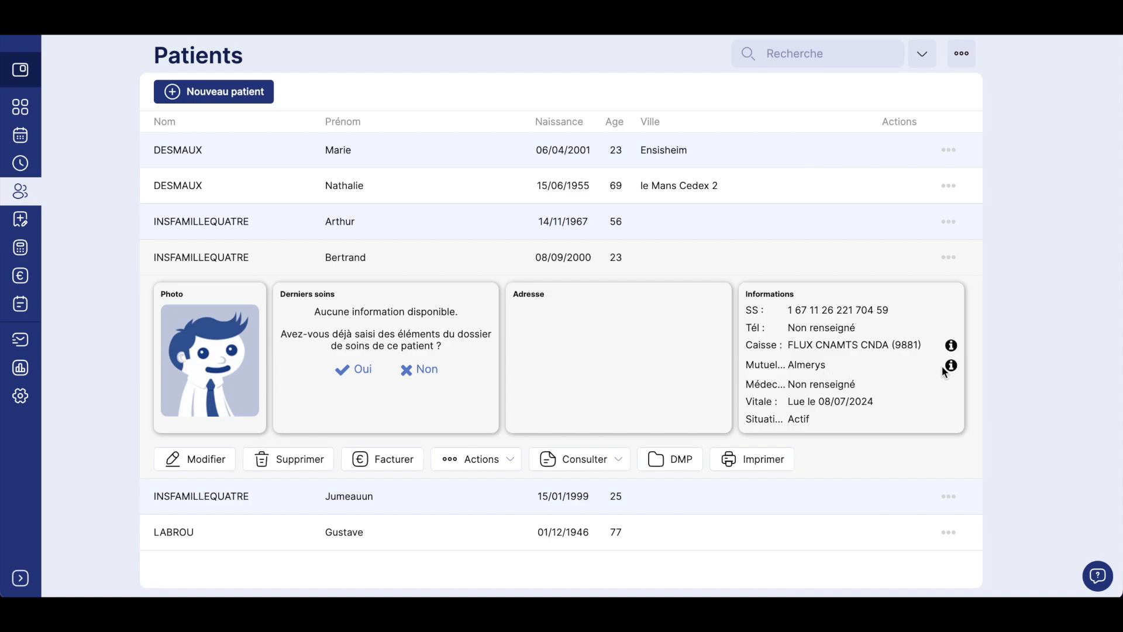
{"action": "mouse_move", "coordinate": [952, 371]}
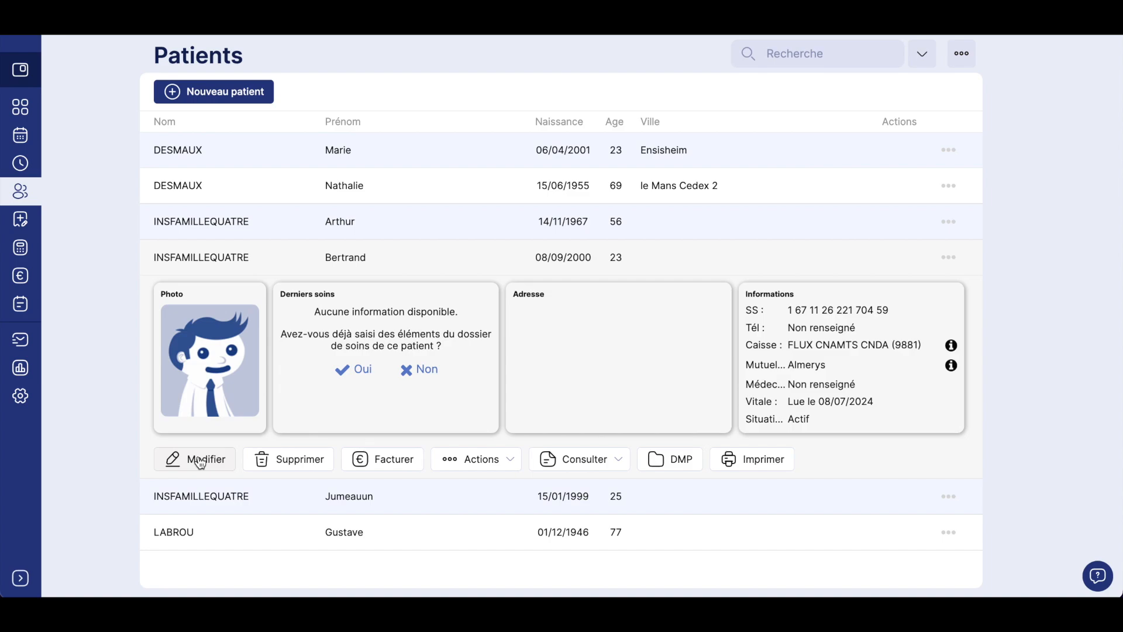
{"action": "left_click", "coordinate": [478, 457]}
{"action": "left_click", "coordinate": [483, 464]}
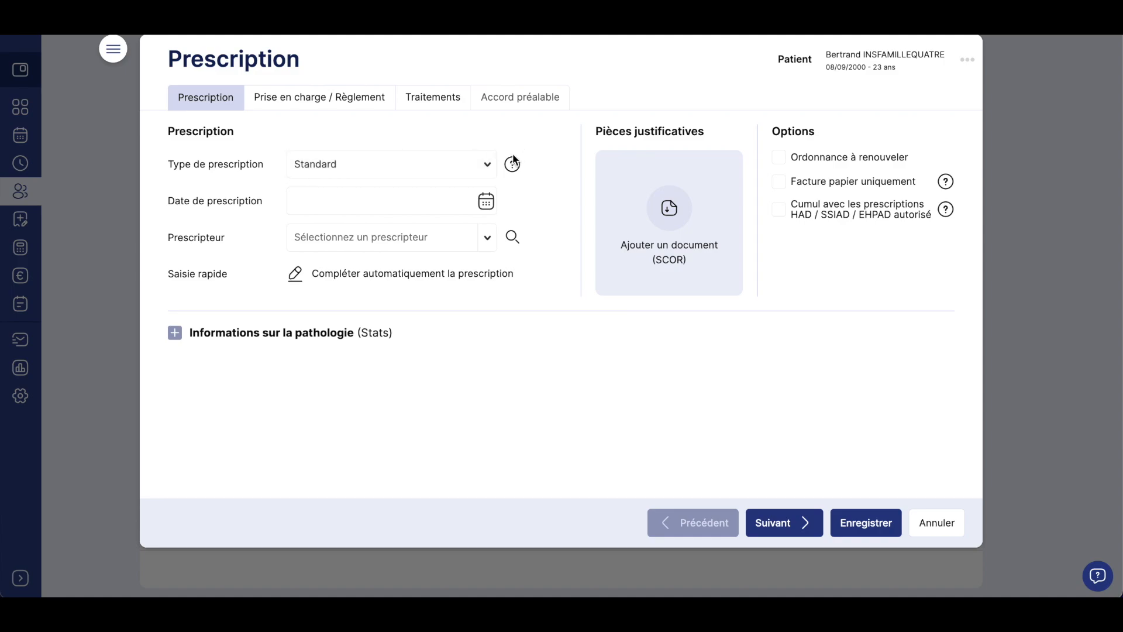
Step: Check the available prescription types, keep Standard, and set the prescription date to 10/07/2024
{"action": "left_click", "coordinate": [483, 167]}
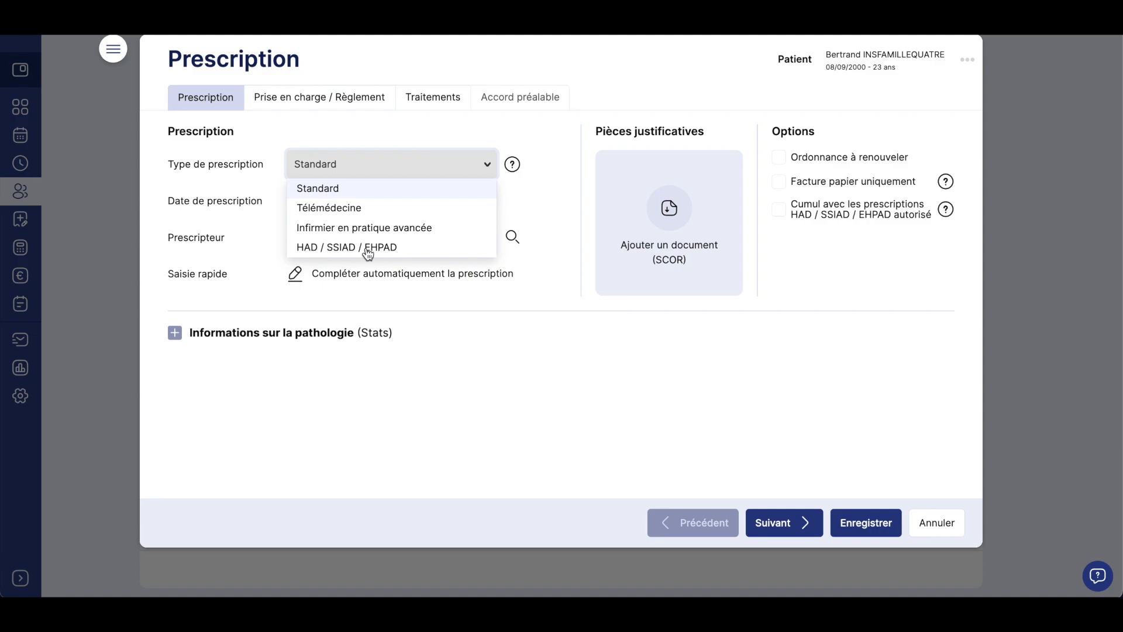
{"action": "left_click", "coordinate": [531, 200]}
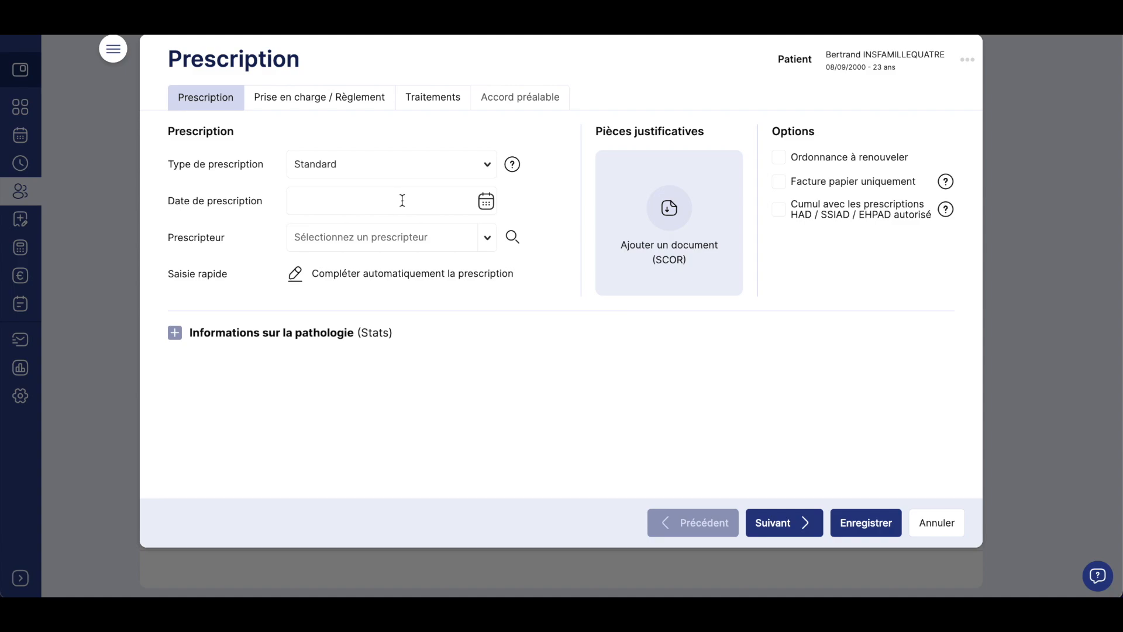
{"action": "left_click", "coordinate": [485, 203]}
{"action": "left_click", "coordinate": [373, 307]}
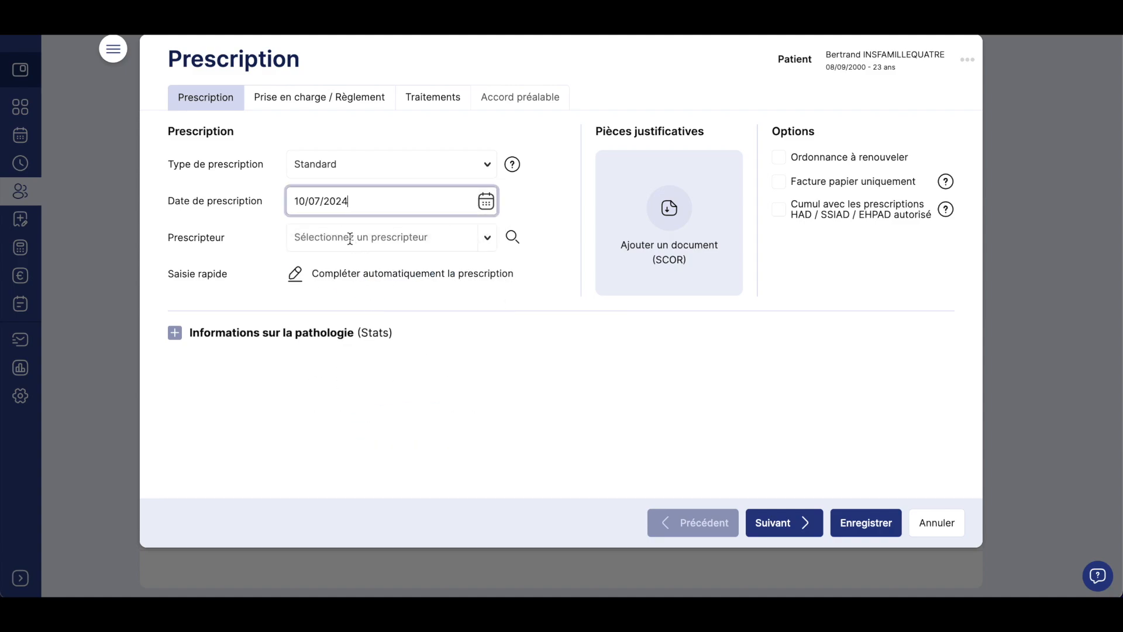
Step: Search for the prescribing doctor by name and assign the doctor as the prescriber
{"action": "left_click", "coordinate": [438, 237]}
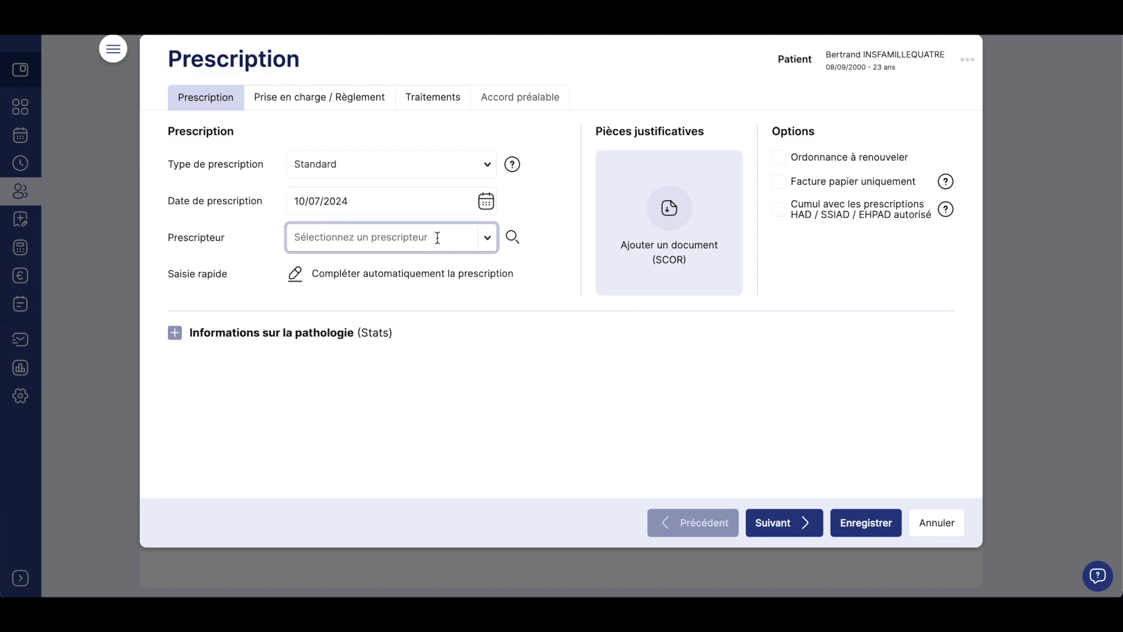
{"action": "type", "text": "oet"}
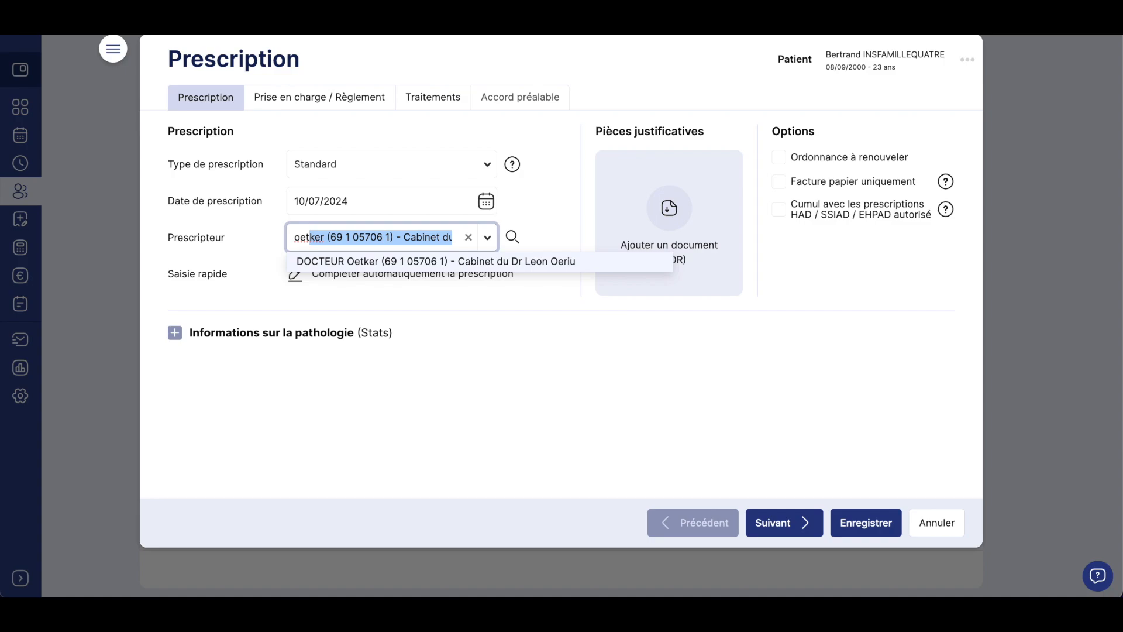
{"action": "left_click", "coordinate": [555, 215]}
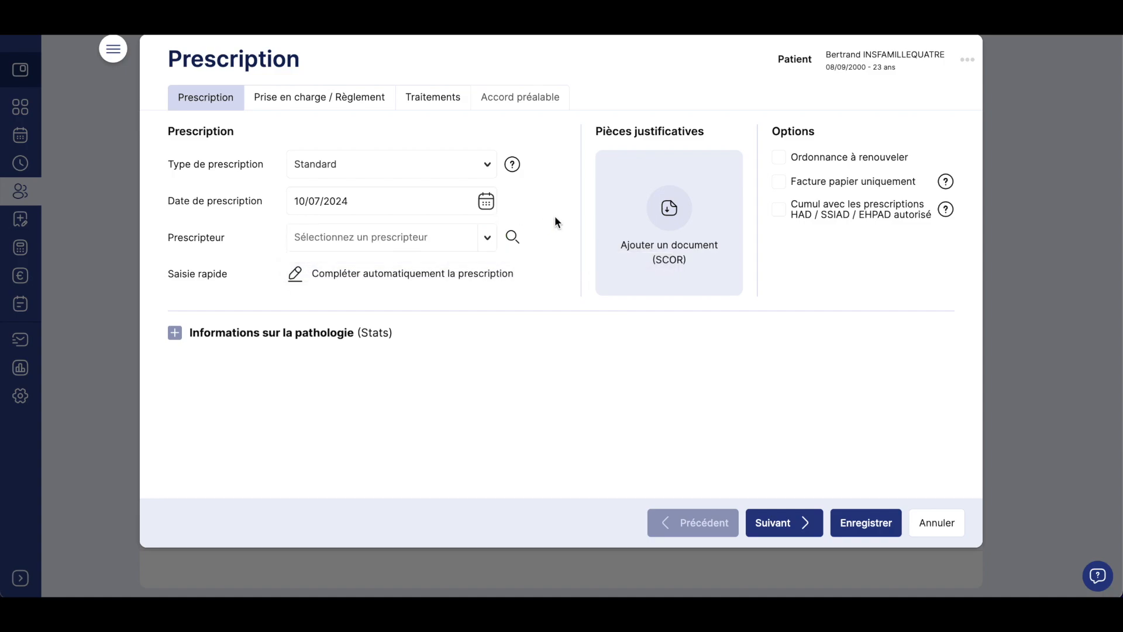
{"action": "left_click", "coordinate": [512, 238]}
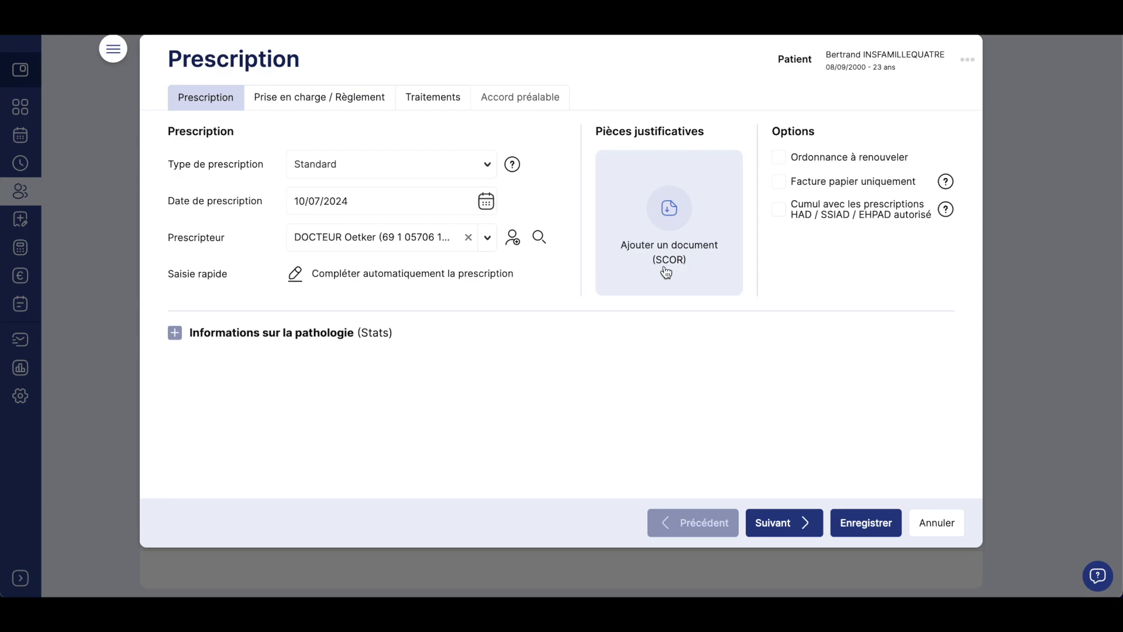
Step: Attach a generic document as the prescription's supporting document and proceed to the coverage and payment settings
{"action": "left_click", "coordinate": [672, 214]}
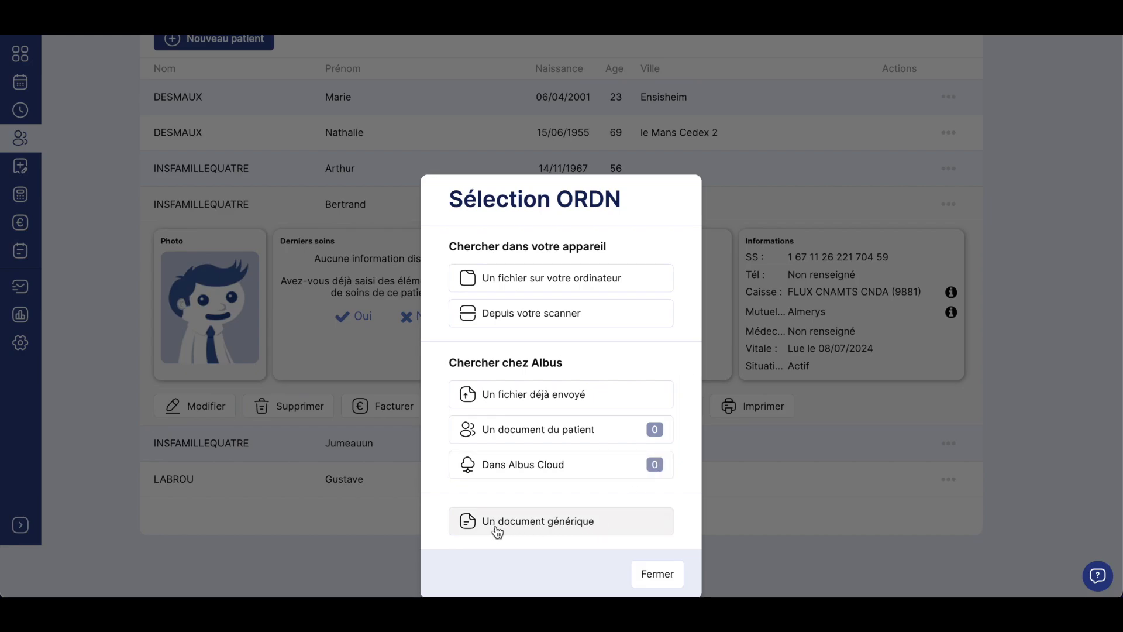
{"action": "left_click", "coordinate": [592, 532]}
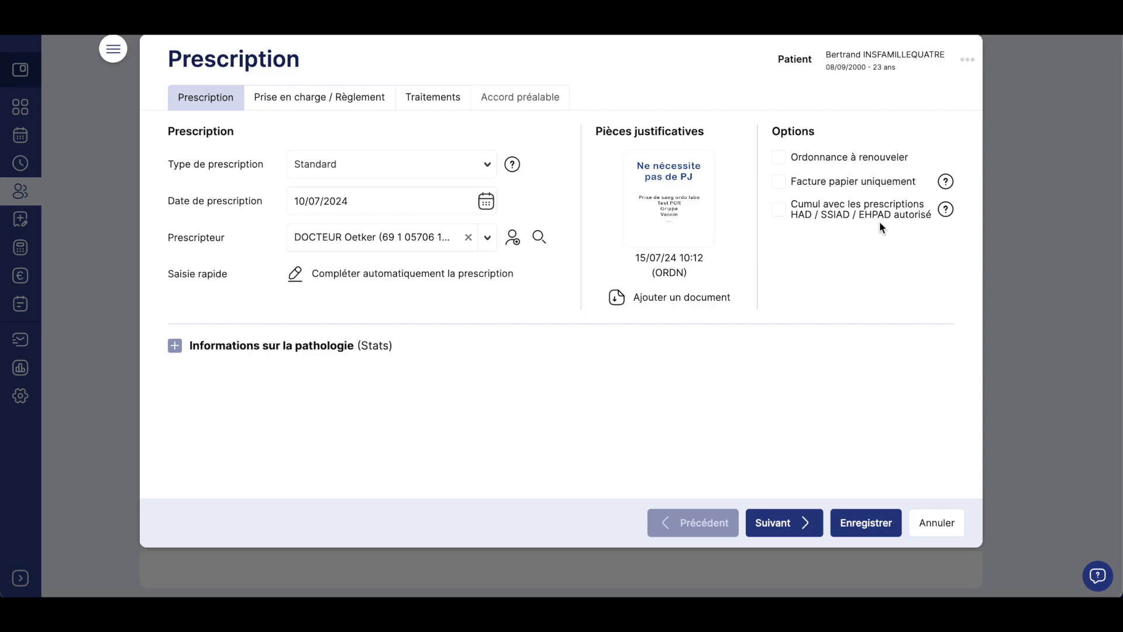
{"action": "left_click", "coordinate": [783, 522]}
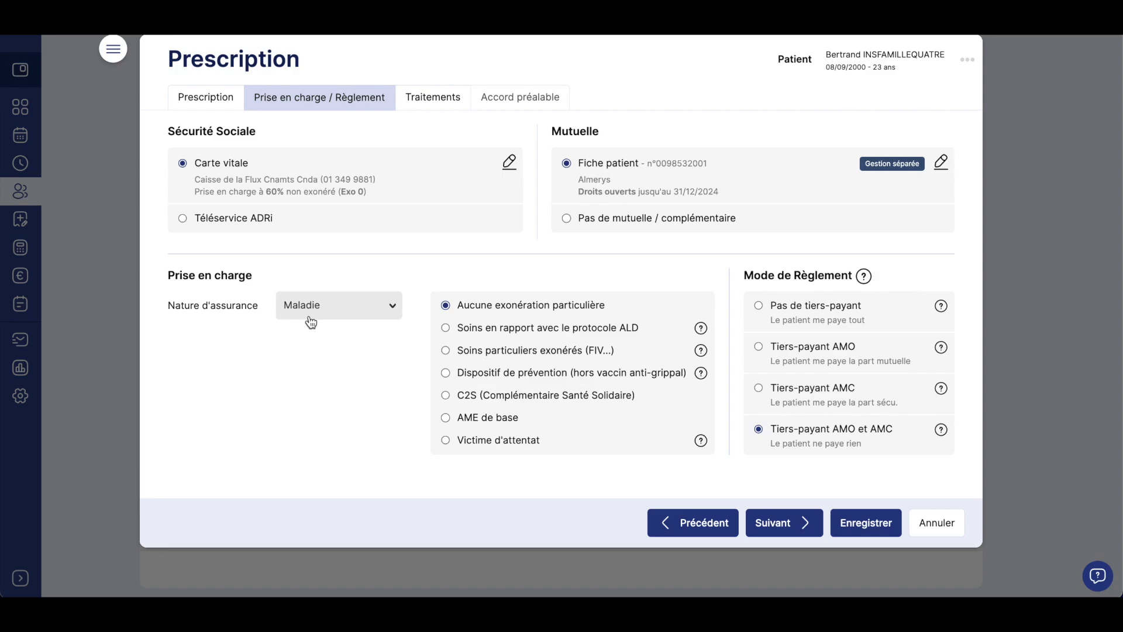
Step: Check the insurance types, keep Maladie, and continue to the treatment entry
{"action": "left_click", "coordinate": [385, 311]}
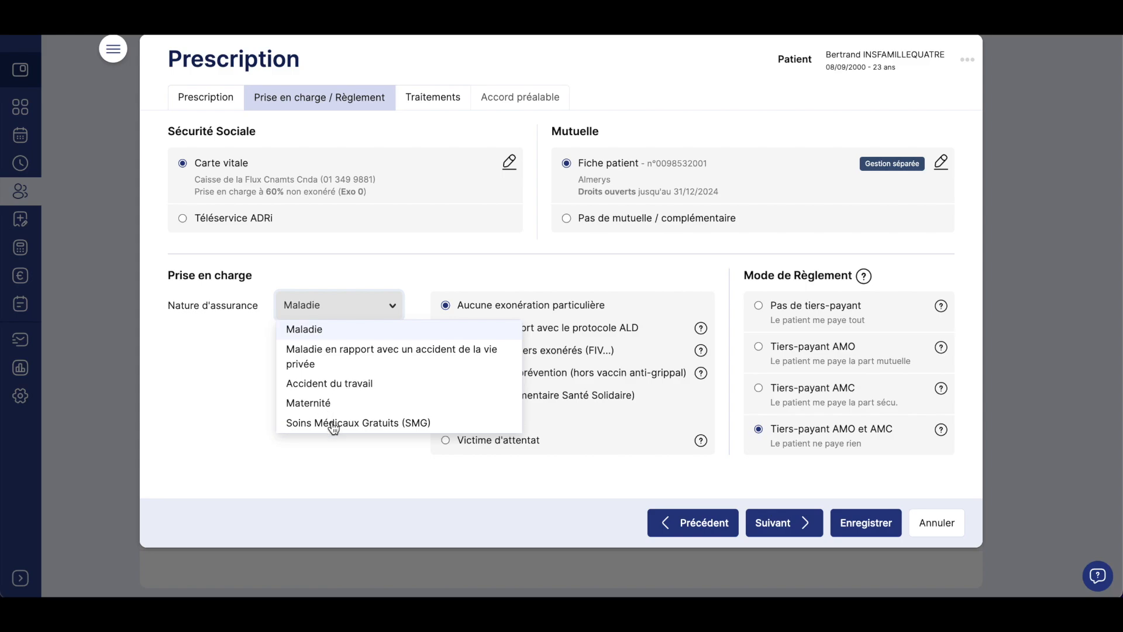
{"action": "left_click", "coordinate": [388, 303]}
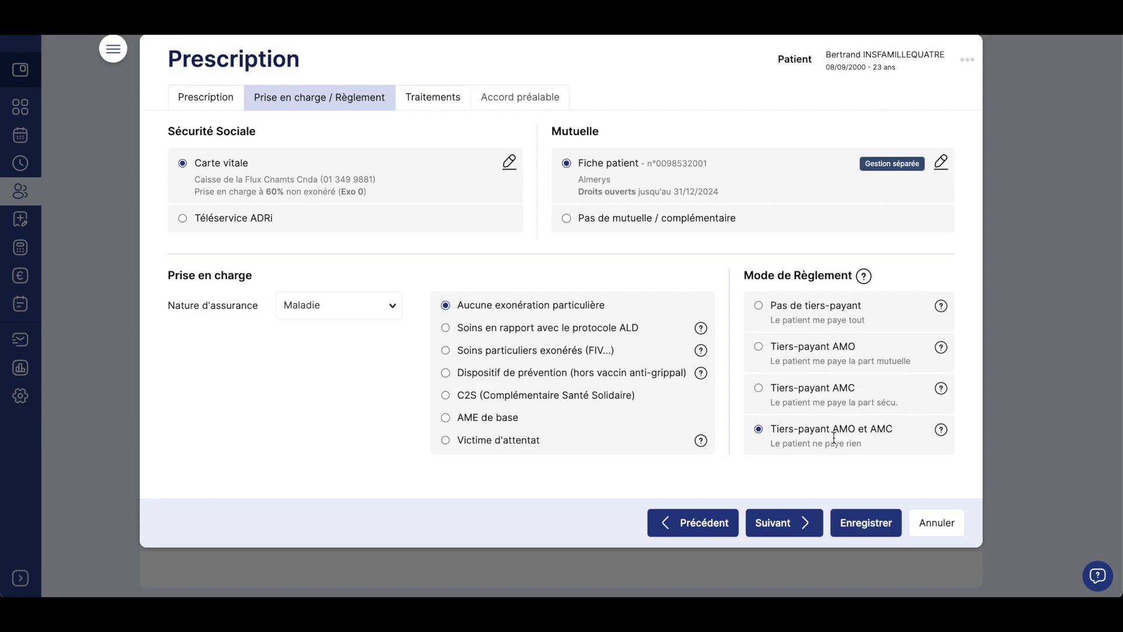
{"action": "left_click", "coordinate": [782, 522]}
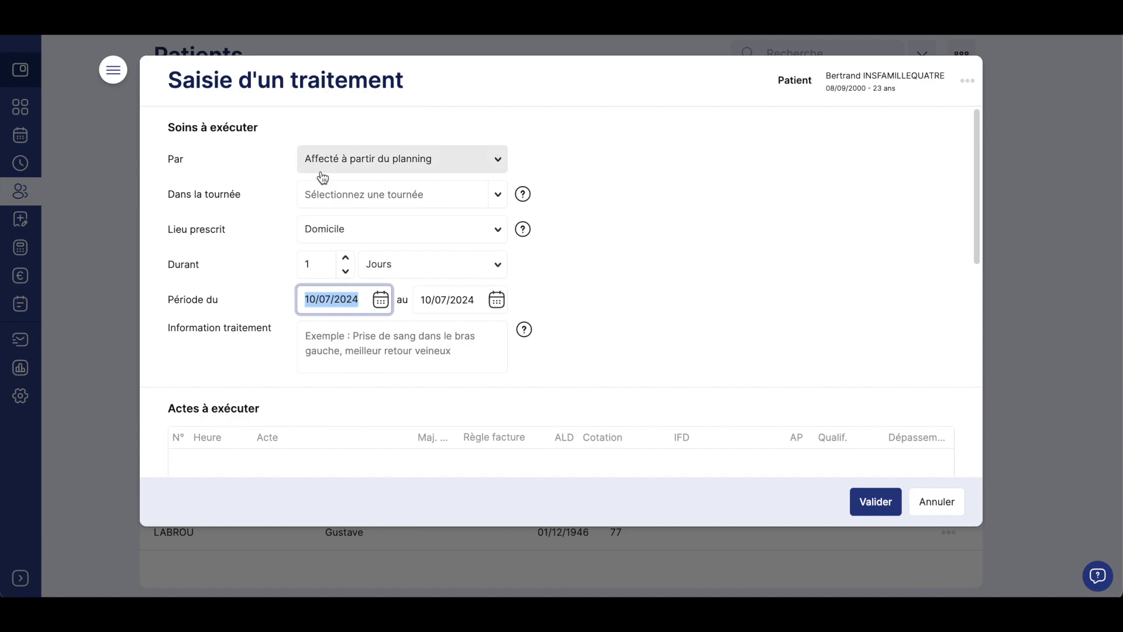
Step: Examine the choices for the treatment's caregiver, round and prescribed place, keeping Domicile as the place
{"action": "left_click", "coordinate": [497, 167]}
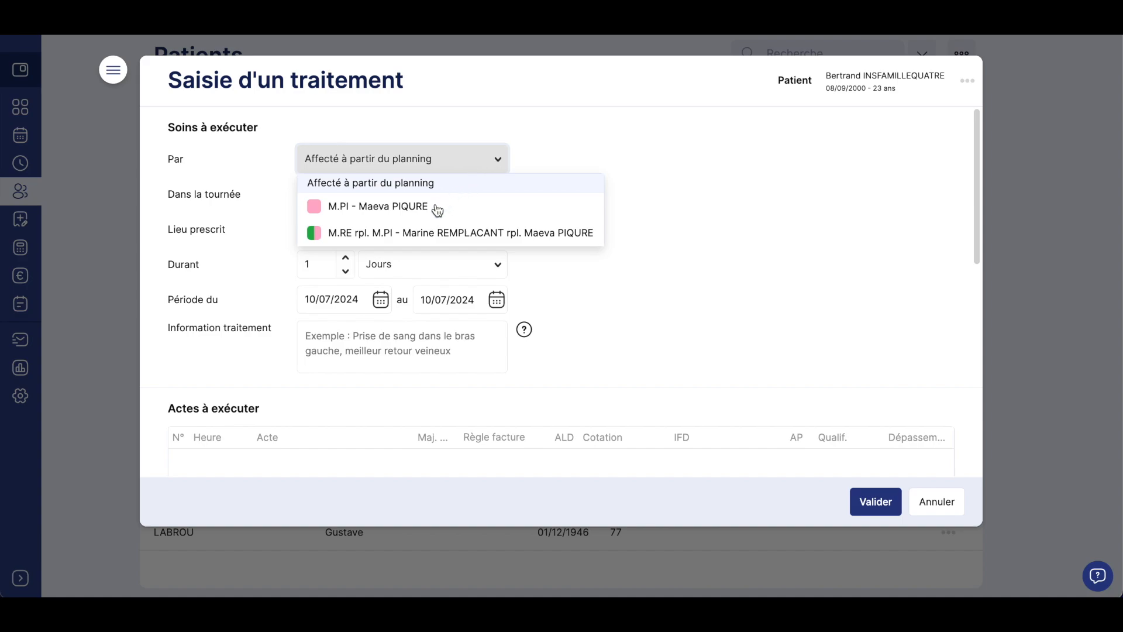
{"action": "left_click", "coordinate": [574, 110]}
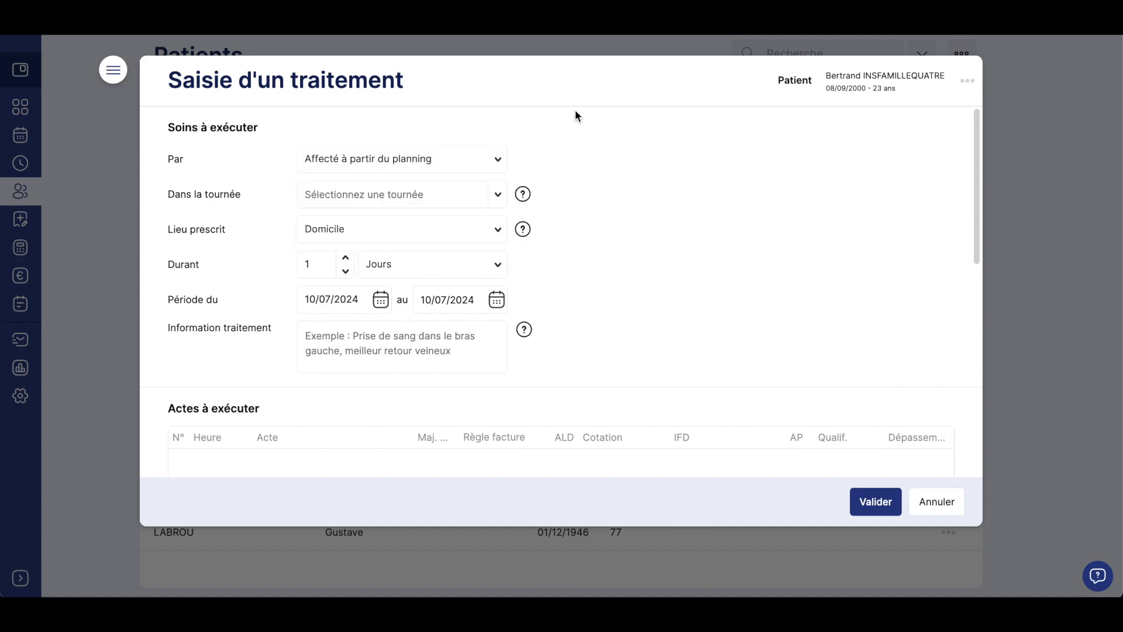
{"action": "left_click", "coordinate": [501, 196]}
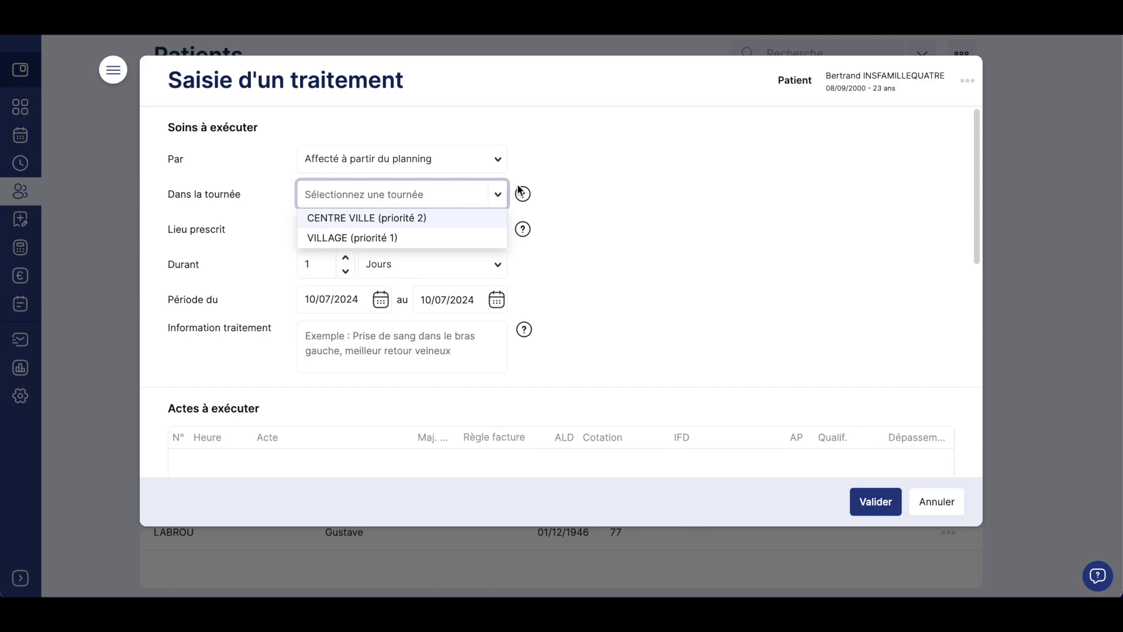
{"action": "left_click", "coordinate": [584, 176]}
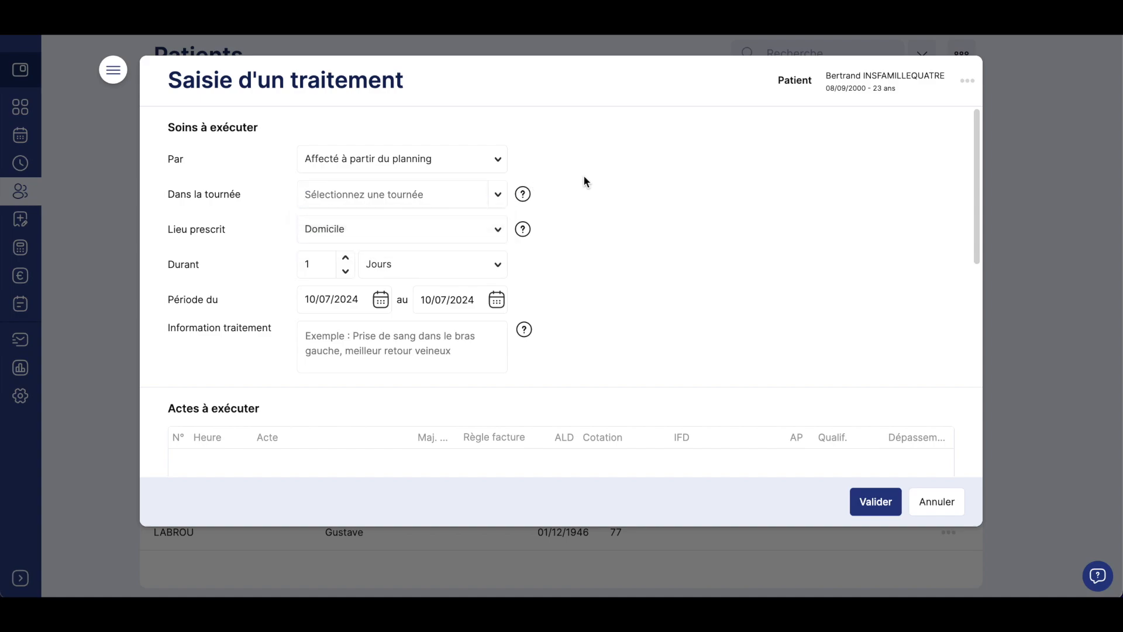
{"action": "left_click", "coordinate": [497, 233]}
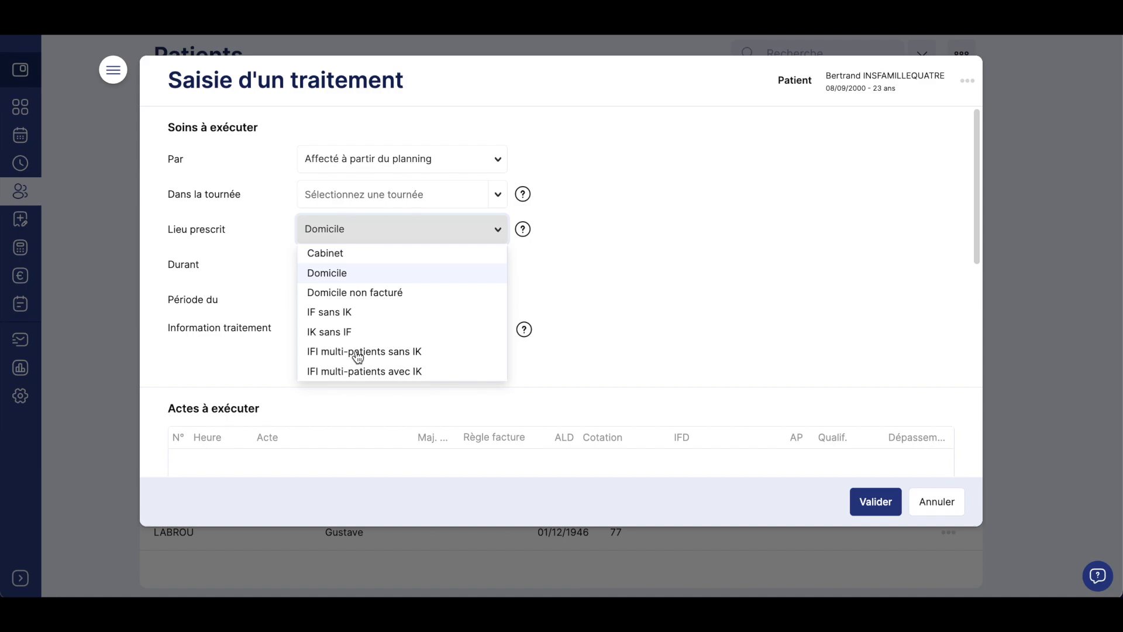
{"action": "left_click", "coordinate": [383, 274]}
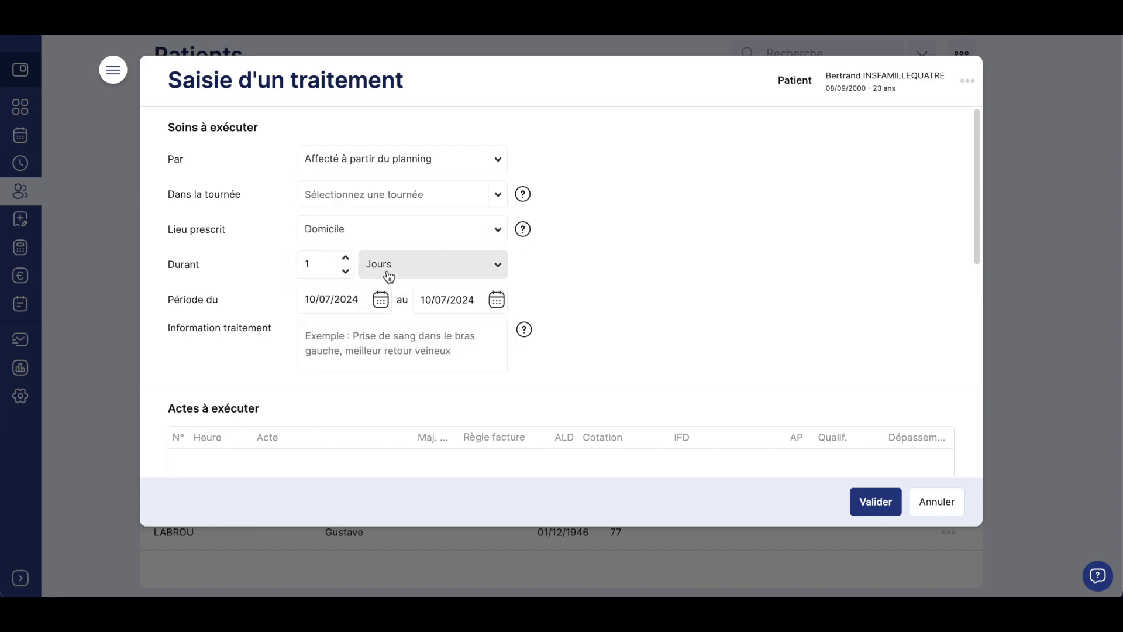
Step: Set the treatment duration to 1 month and its start date to 11/07/2024
{"action": "left_click", "coordinate": [432, 263]}
{"action": "left_click", "coordinate": [416, 346]}
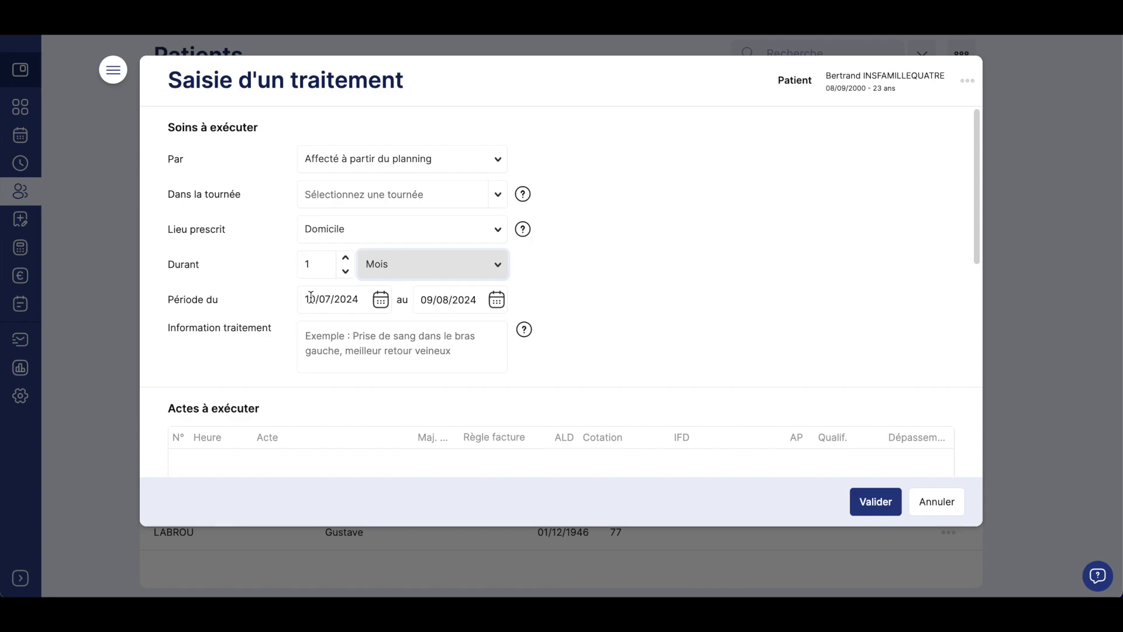
{"action": "left_click", "coordinate": [380, 299]}
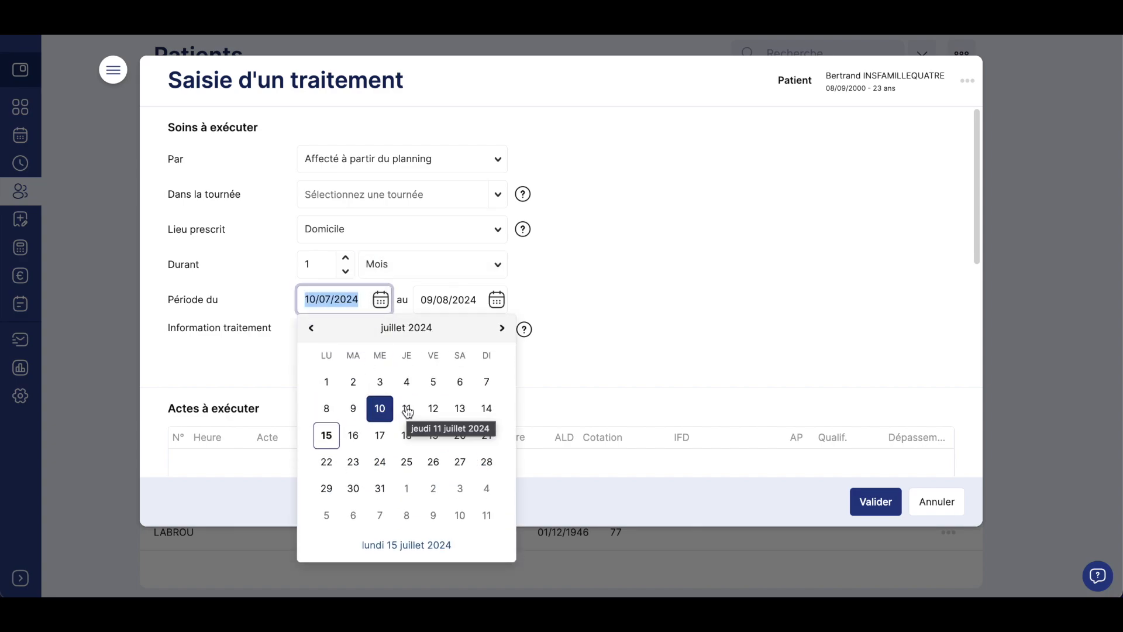
{"action": "left_click", "coordinate": [406, 408]}
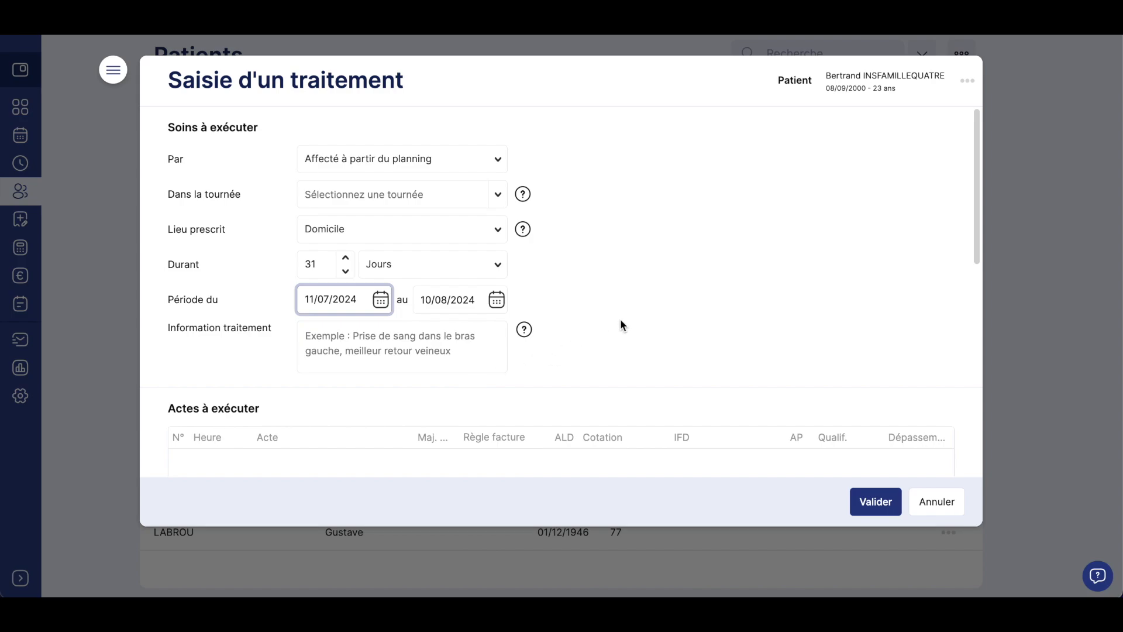
{"action": "left_click", "coordinate": [399, 347]}
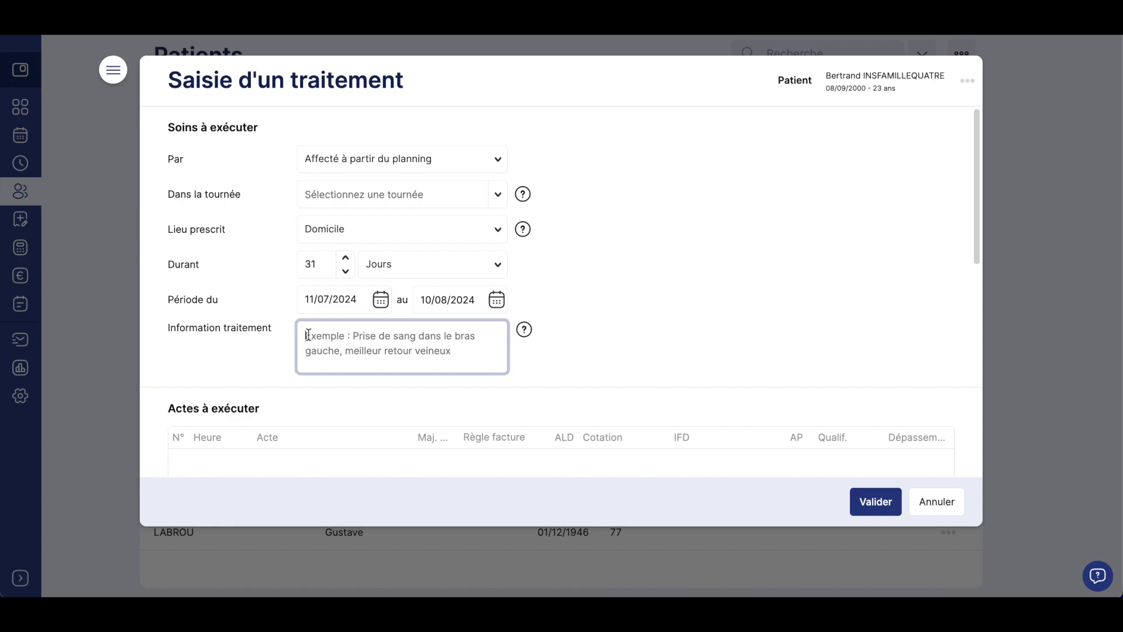
Step: Add an act to the treatment's acts to perform and set its time to 08:00
{"action": "scroll", "coordinate": [388, 334], "scroll_direction": "down", "scroll_amount": 2}
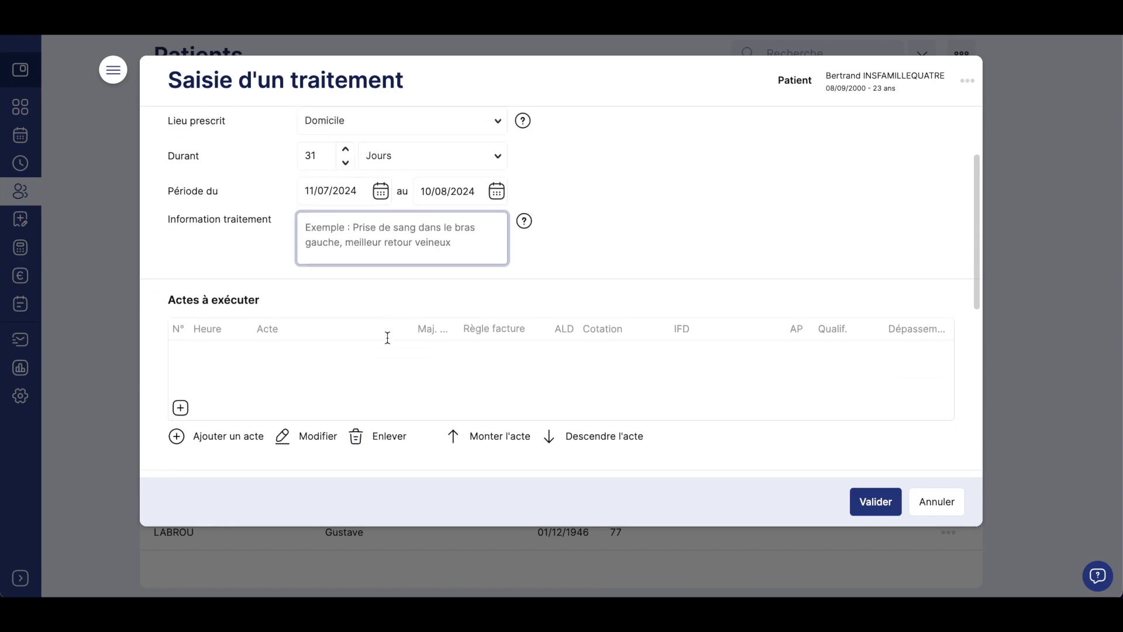
{"action": "scroll", "coordinate": [387, 337], "scroll_direction": "down", "scroll_amount": 2}
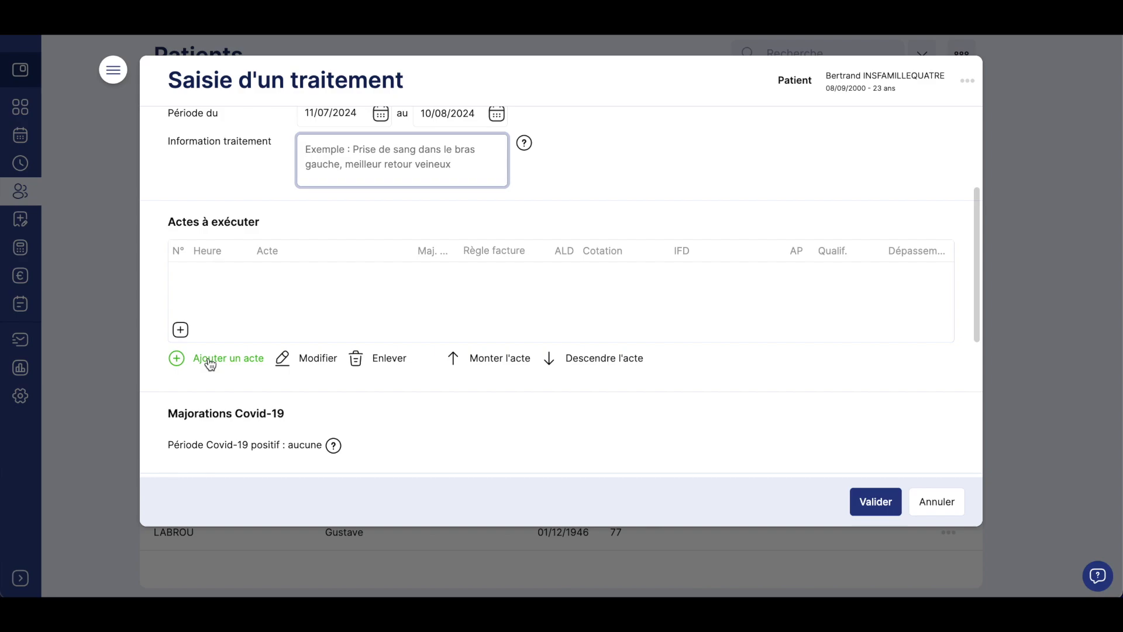
{"action": "left_click", "coordinate": [180, 330]}
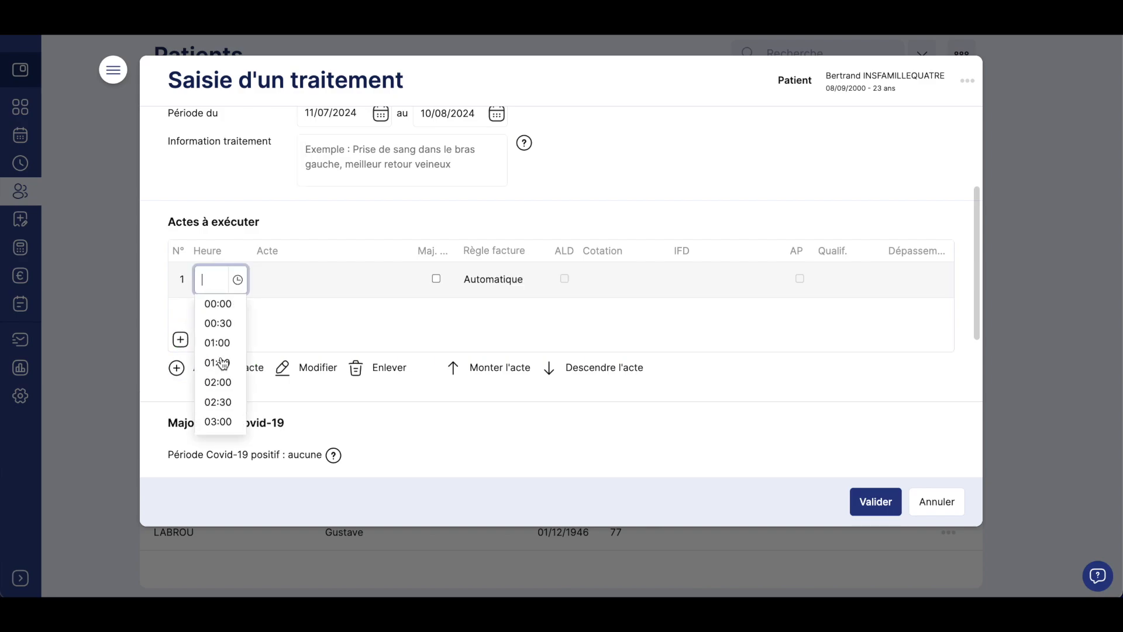
{"action": "scroll", "coordinate": [221, 363], "scroll_direction": "down", "scroll_amount": 5}
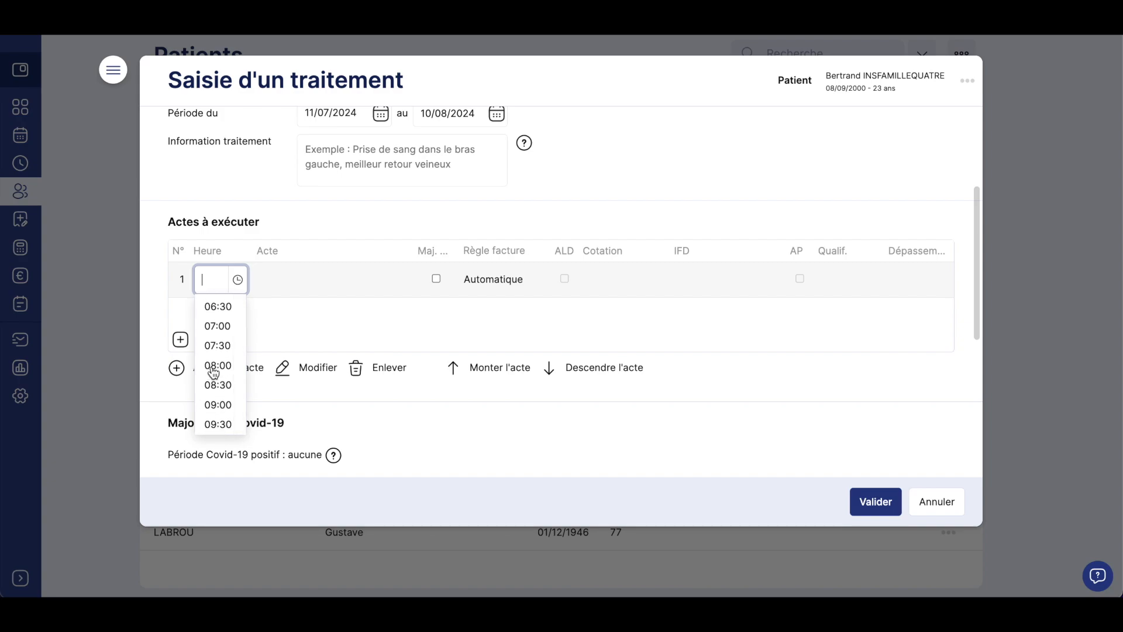
{"action": "left_click", "coordinate": [215, 369]}
{"action": "left_click", "coordinate": [318, 283]}
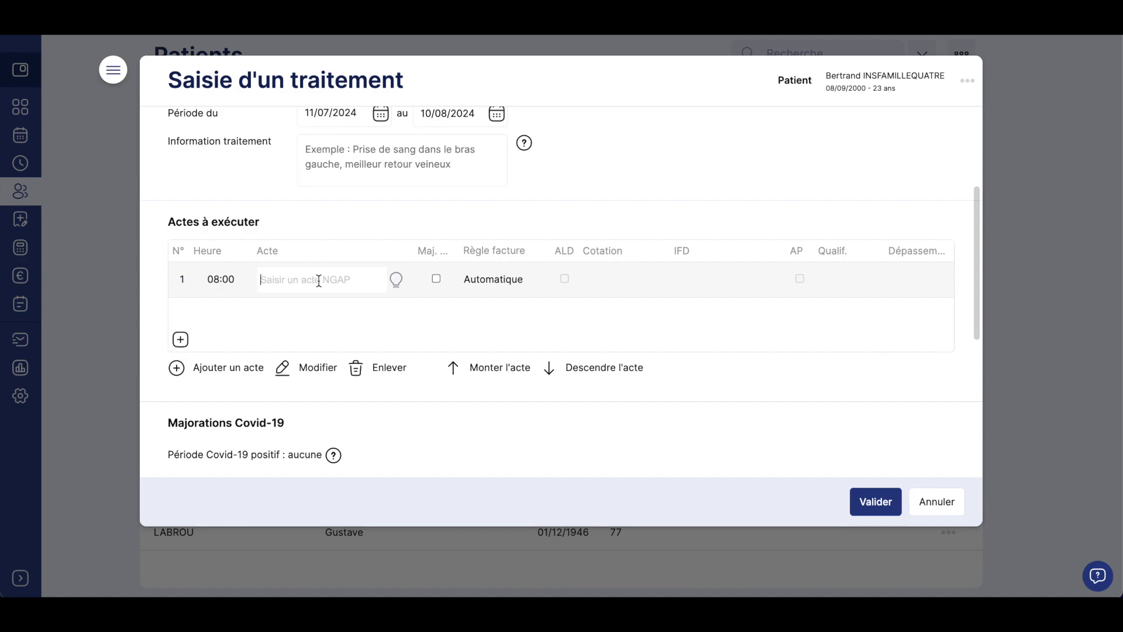
Step: Search the nomenclature for "cutanée" in the act entry and clear the search text
{"action": "type", "text": "cutanée"}
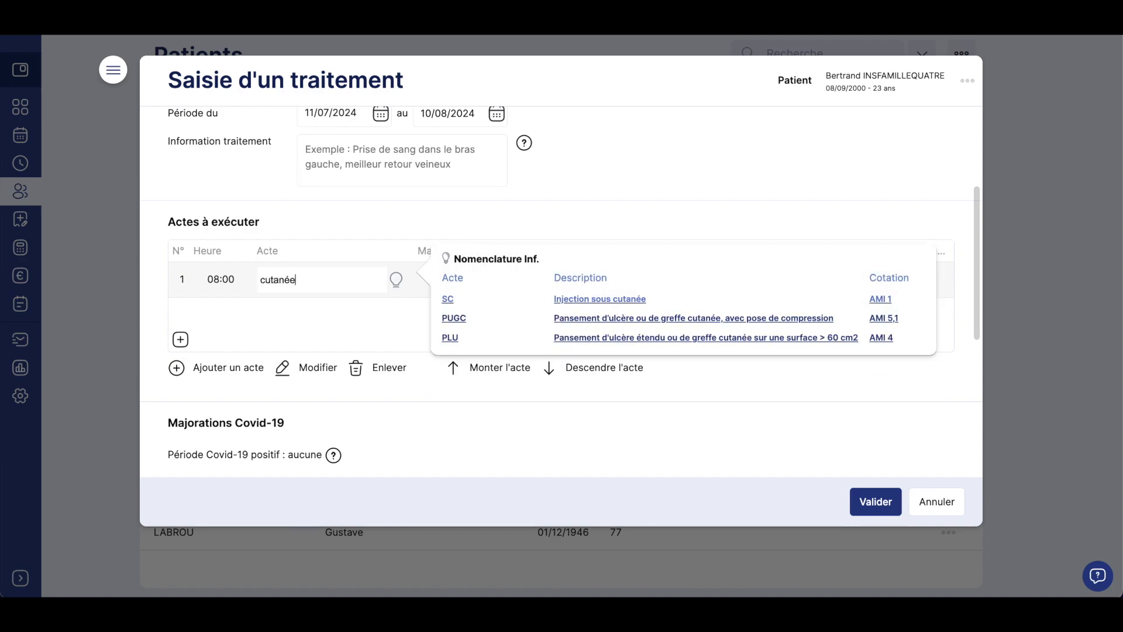
{"action": "key", "text": "BackSpace"}
{"action": "key", "text": "BackSpace"}
{"action": "key", "text": "BackSpace"}
{"action": "key", "text": "BackSpace"}
{"action": "key", "text": "BackSpace"}
{"action": "key", "text": "BackSpace"}
{"action": "key", "text": "BackSpace"}
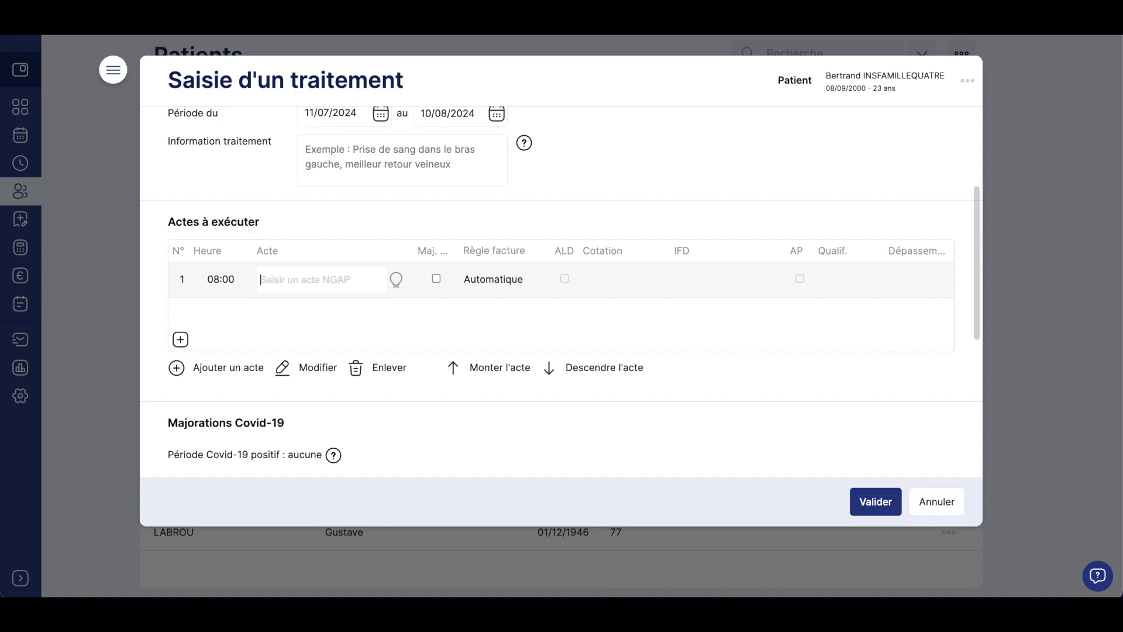
Step: Search the nomenclature for "injection" in the act entry and clear the search text
{"action": "type", "text": "injection"}
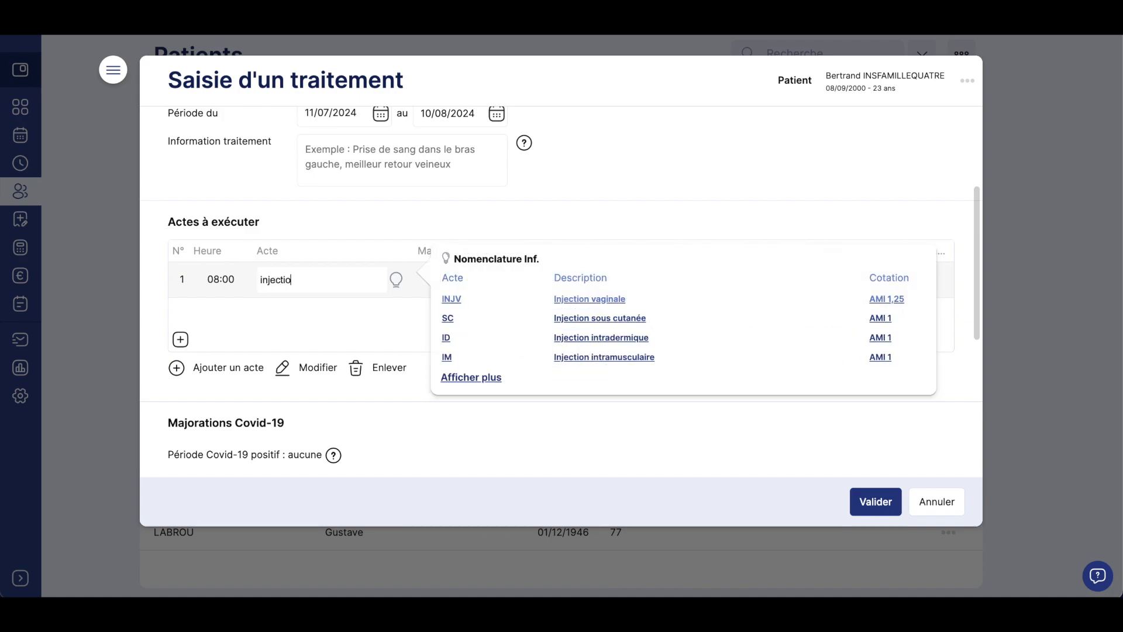
{"action": "key", "text": "BackSpace"}
{"action": "key", "text": "BackSpace"}
{"action": "key", "text": "BackSpace"}
{"action": "key", "text": "BackSpace"}
{"action": "key", "text": "BackSpace"}
{"action": "key", "text": "BackSpace"}
{"action": "key", "text": "BackSpace"}
{"action": "key", "text": "BackSpace"}
Step: Search the act nomenclature for "inj cut", replace the search with "sc" and choose the SC act, Injection sous cutanée
{"action": "type", "text": "in"}
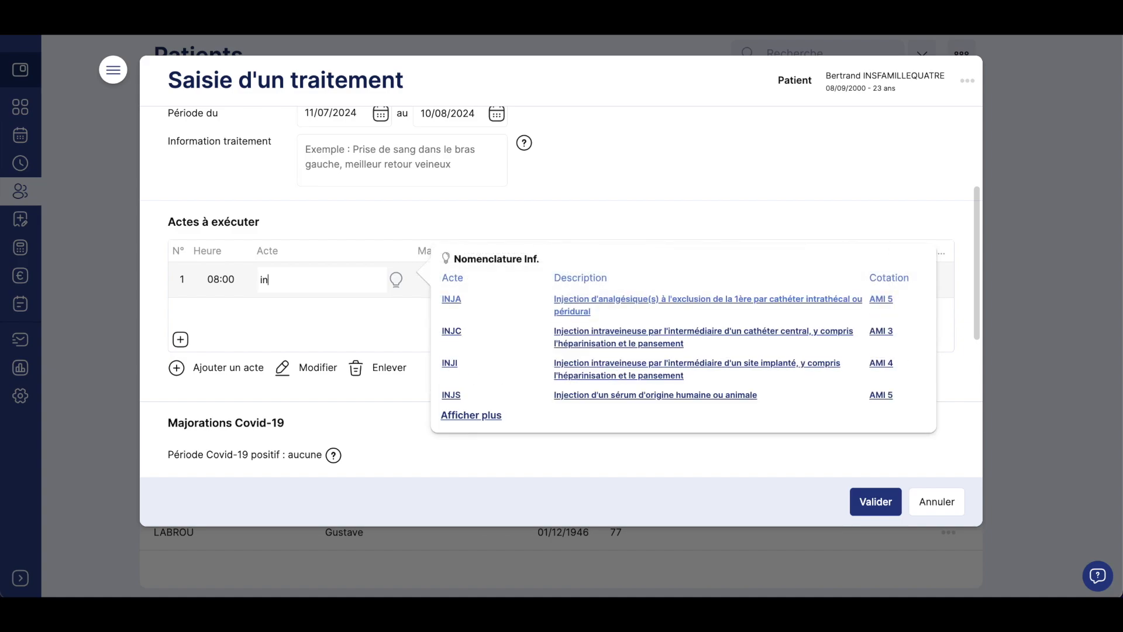
{"action": "type", "text": "j dut"}
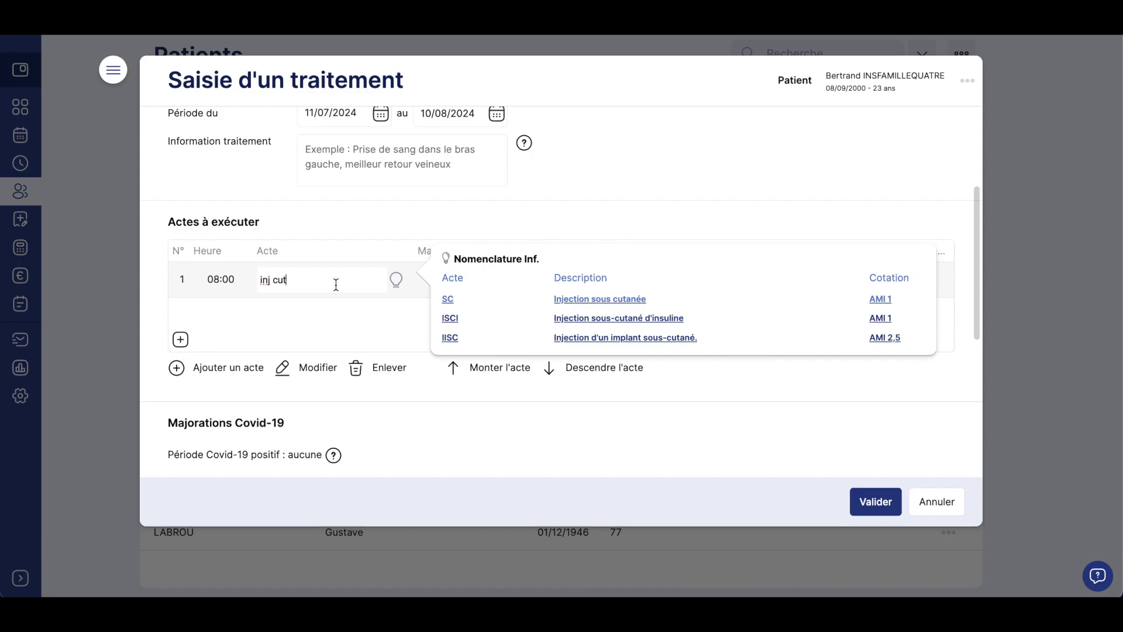
{"action": "left_click_drag", "start_coordinate": [317, 285], "coordinate": [252, 290]}
{"action": "key", "text": "BackSpace"}
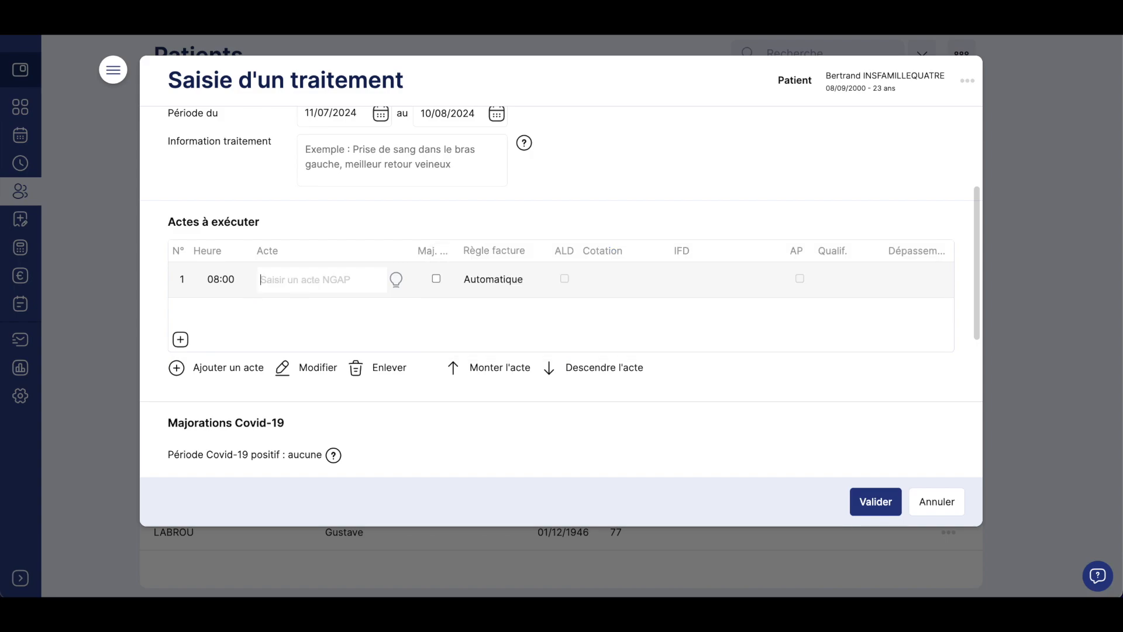
{"action": "type", "text": "sc"}
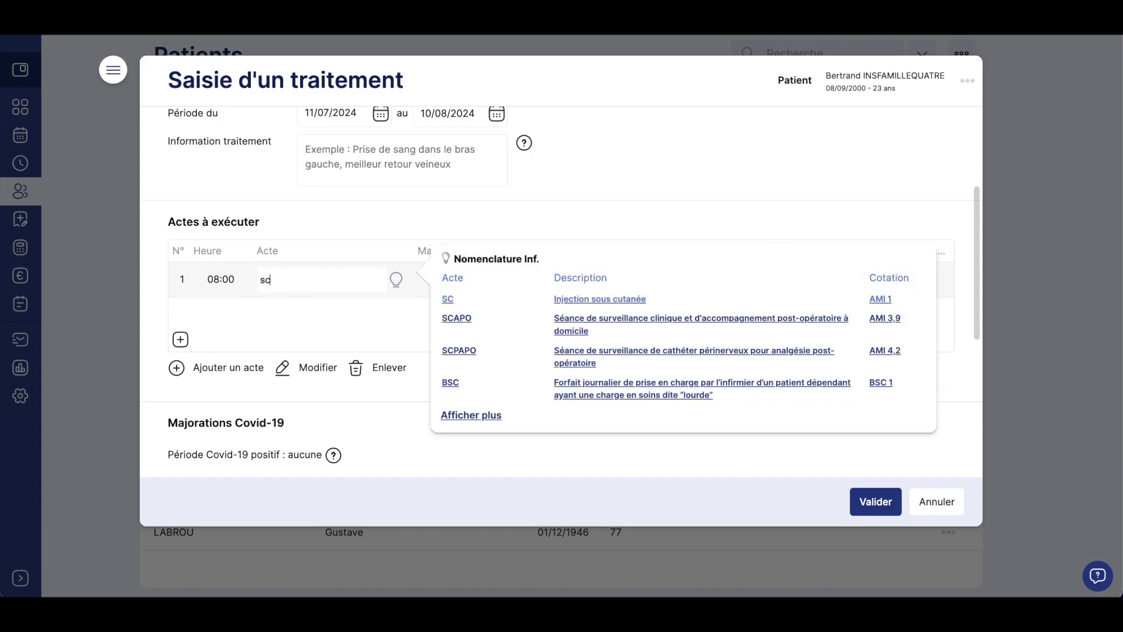
{"action": "left_click", "coordinate": [449, 301]}
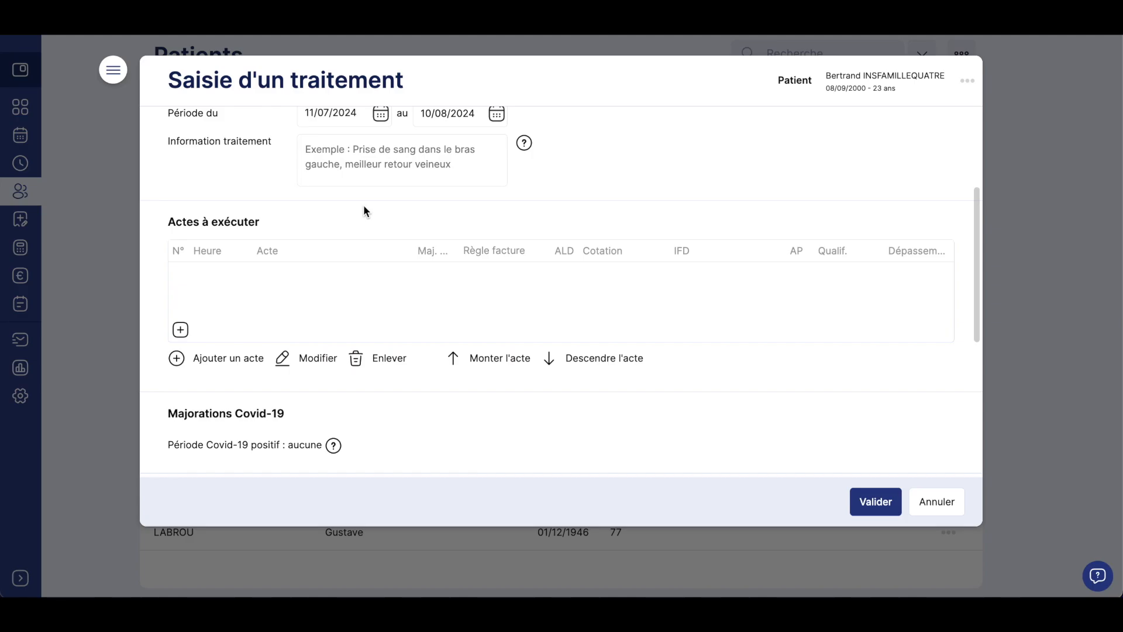
Step: Start adding an act through the detailed act form and set its time to 08:00
{"action": "left_click", "coordinate": [229, 359]}
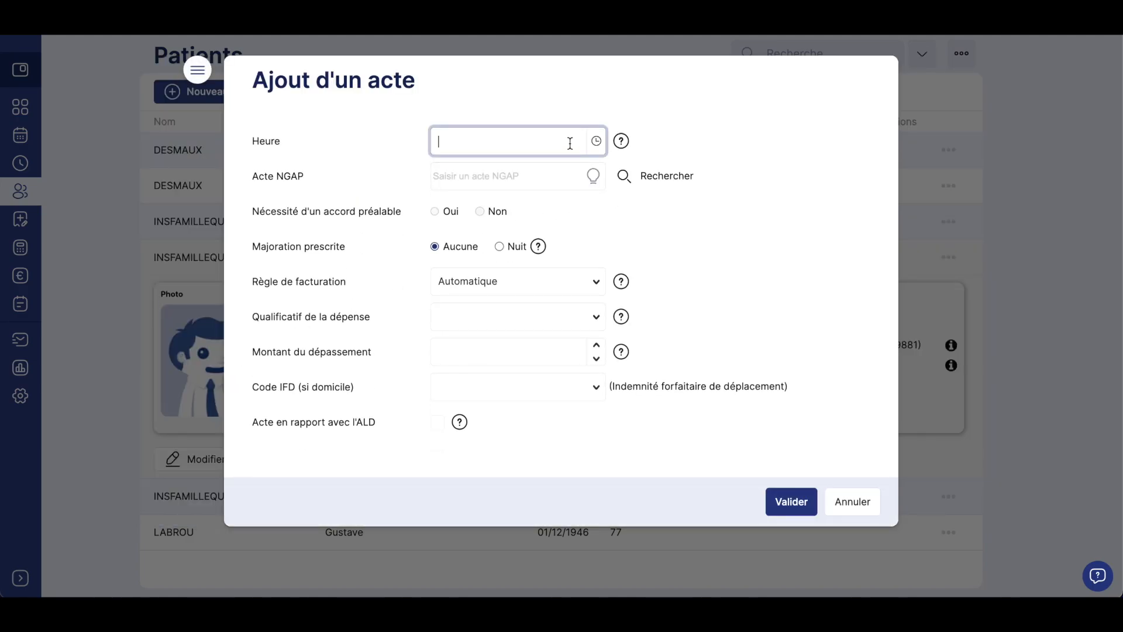
{"action": "left_click", "coordinate": [596, 141]}
{"action": "scroll", "coordinate": [513, 238], "scroll_direction": "down", "scroll_amount": 5}
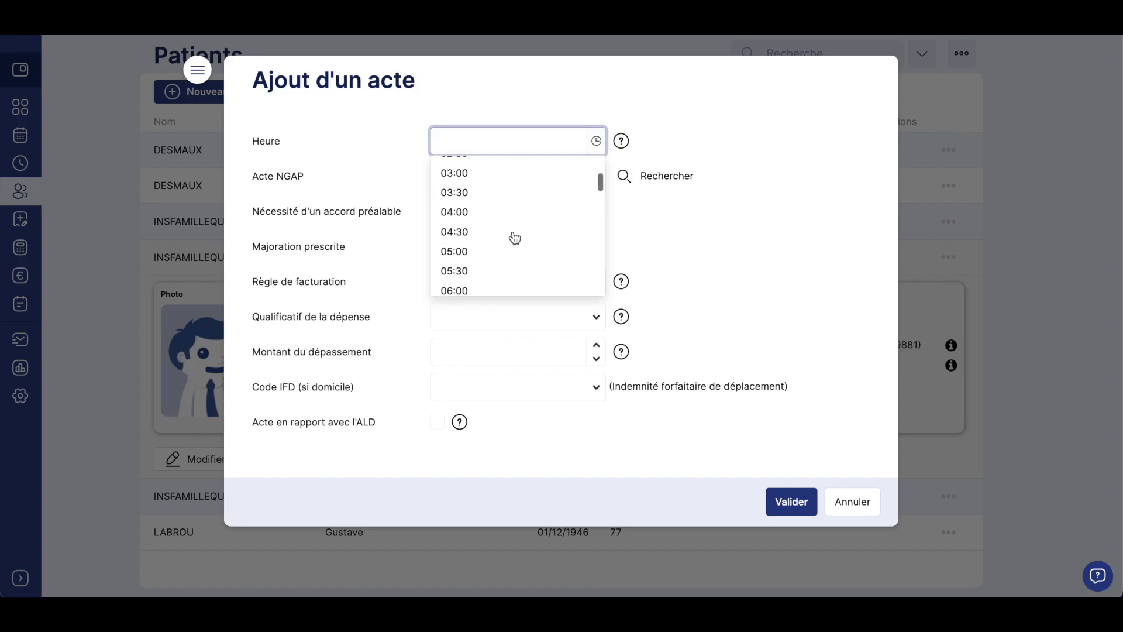
{"action": "left_click", "coordinate": [472, 261]}
{"action": "left_click", "coordinate": [479, 175]}
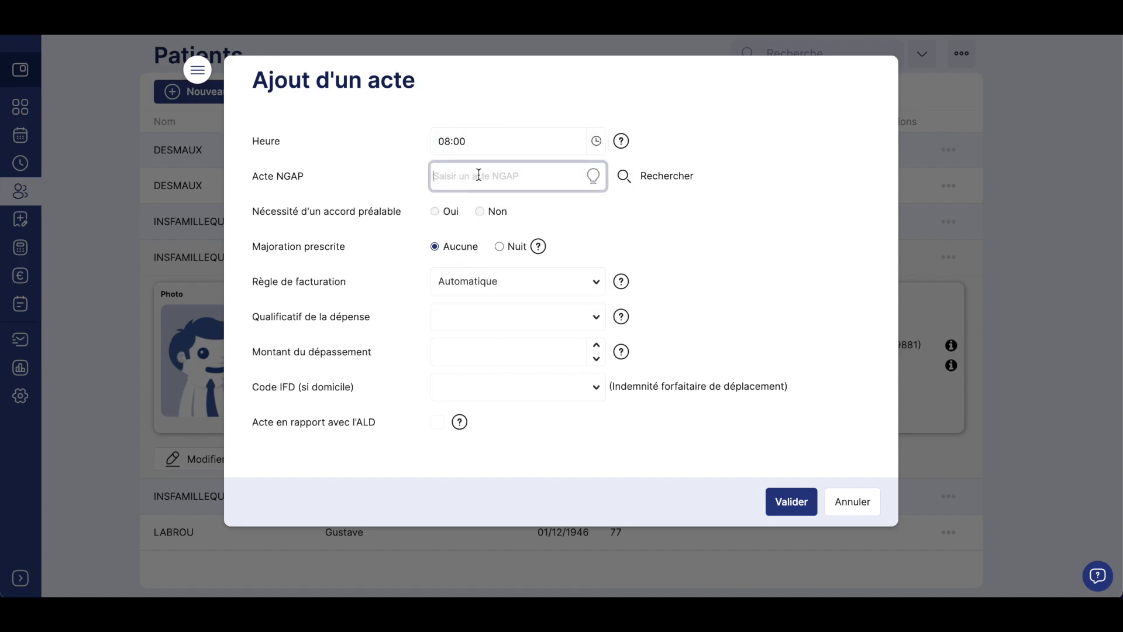
Step: Select the SC act from the NGAP list filtered by chapter I and paragraph 1 - Prélèvements et injections, and validate the act
{"action": "left_click", "coordinate": [662, 176]}
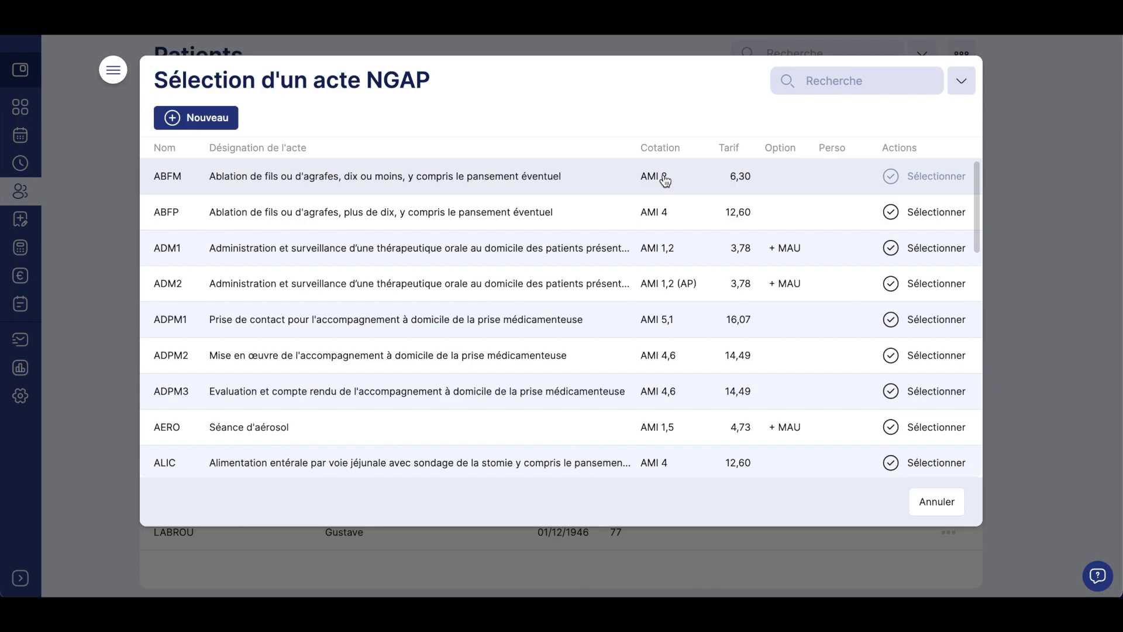
{"action": "left_click", "coordinate": [962, 84]}
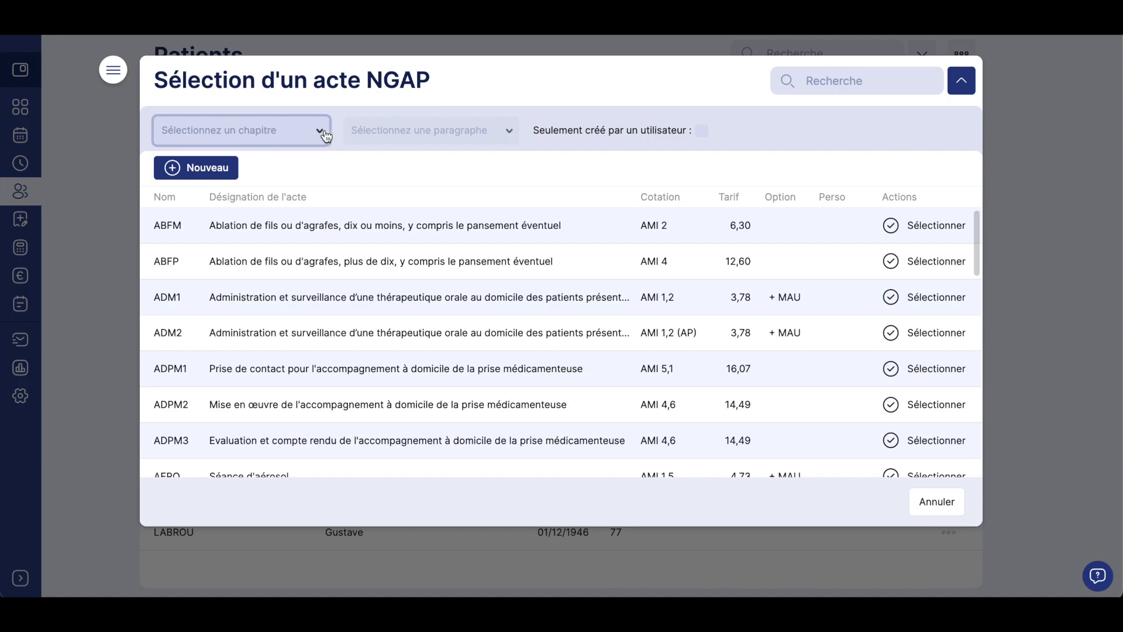
{"action": "left_click", "coordinate": [326, 137]}
{"action": "left_click", "coordinate": [261, 167]}
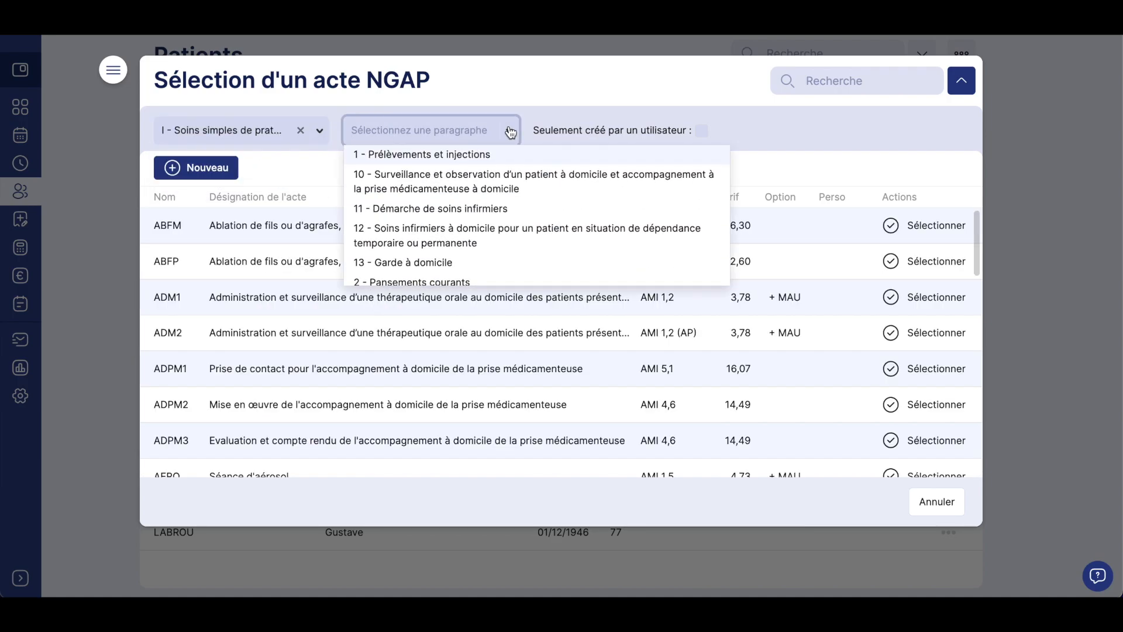
{"action": "left_click", "coordinate": [482, 156]}
{"action": "scroll", "coordinate": [450, 330], "scroll_direction": "down", "scroll_amount": 2}
{"action": "scroll", "coordinate": [451, 330], "scroll_direction": "down", "scroll_amount": 5}
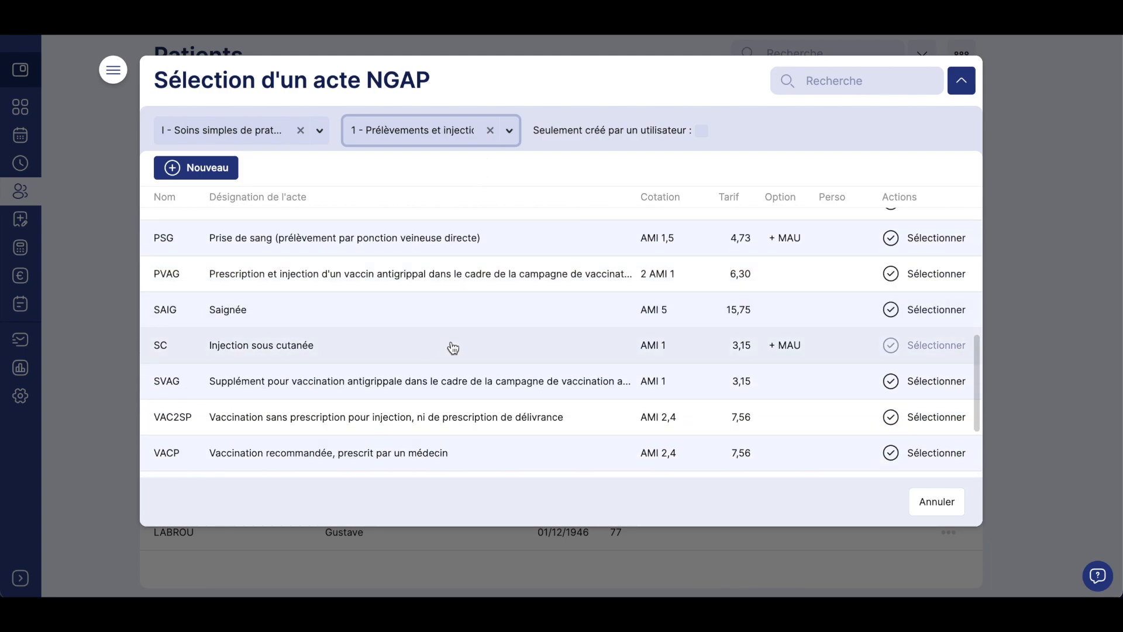
{"action": "left_click", "coordinate": [936, 347]}
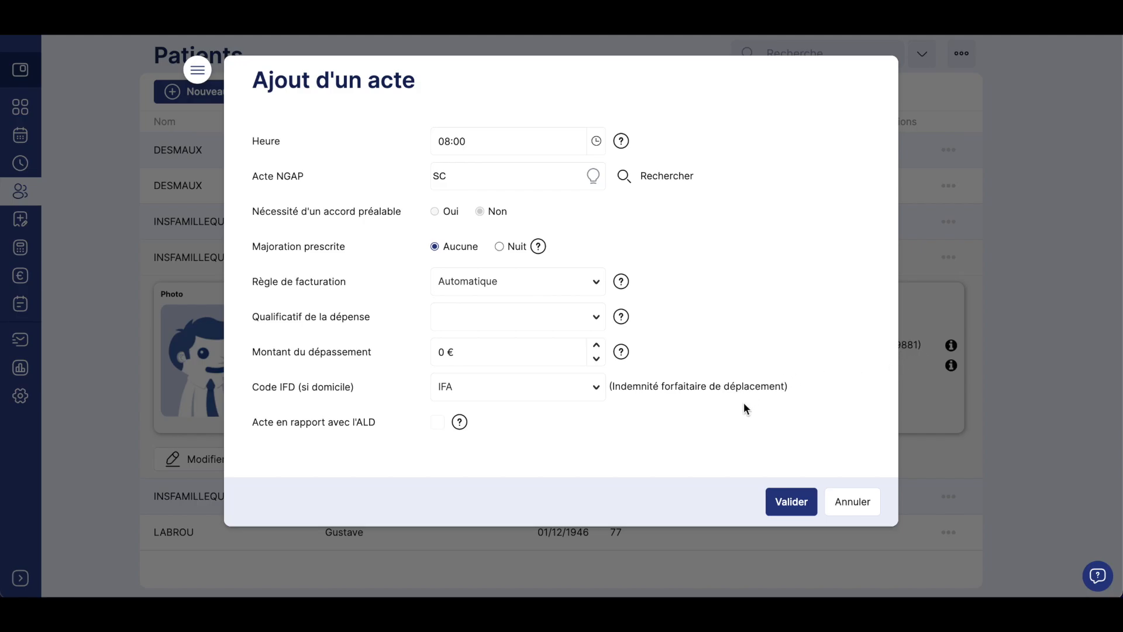
{"action": "left_click", "coordinate": [790, 501]}
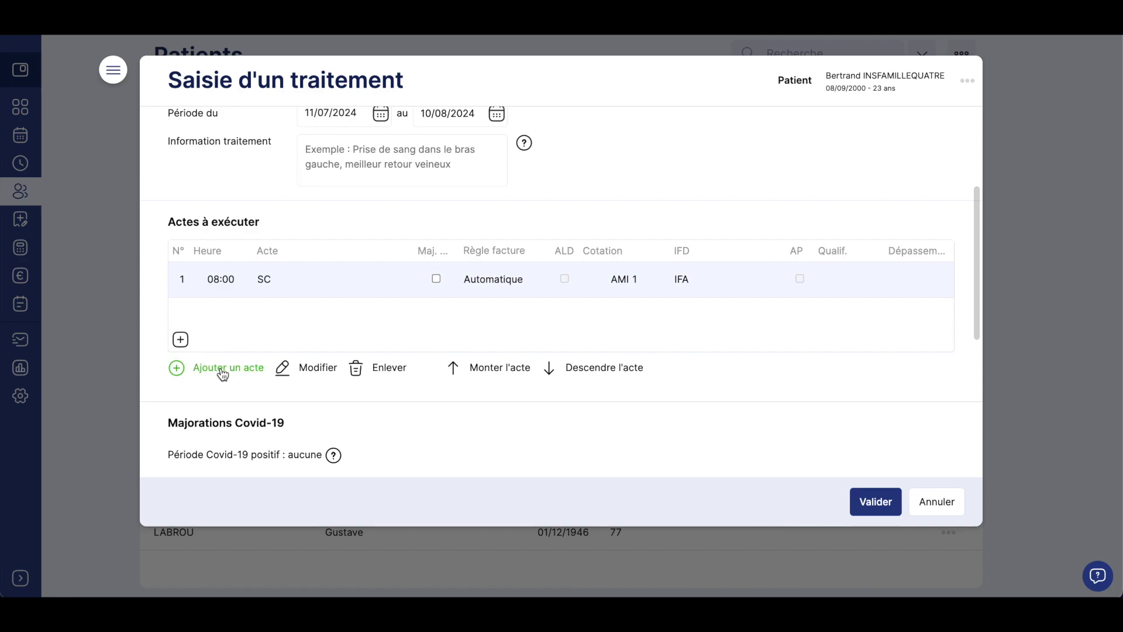
Step: Add a second act at 16:00 to the acts to perform, using SC, Injection sous cutanée
{"action": "left_click", "coordinate": [182, 340]}
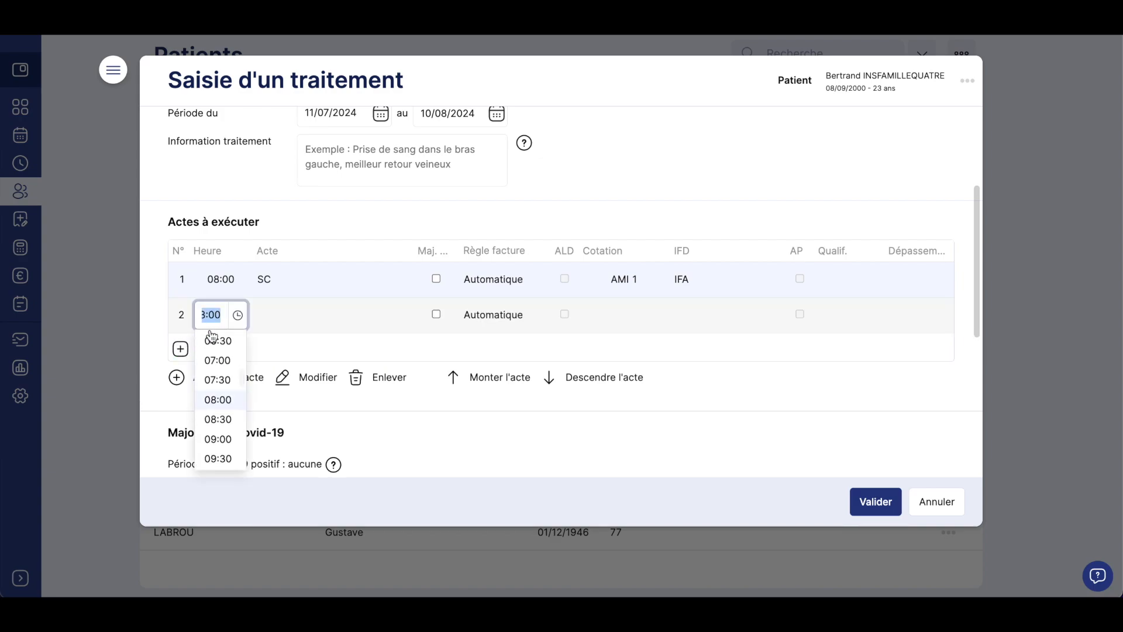
{"action": "scroll", "coordinate": [228, 400], "scroll_direction": "down", "scroll_amount": 6}
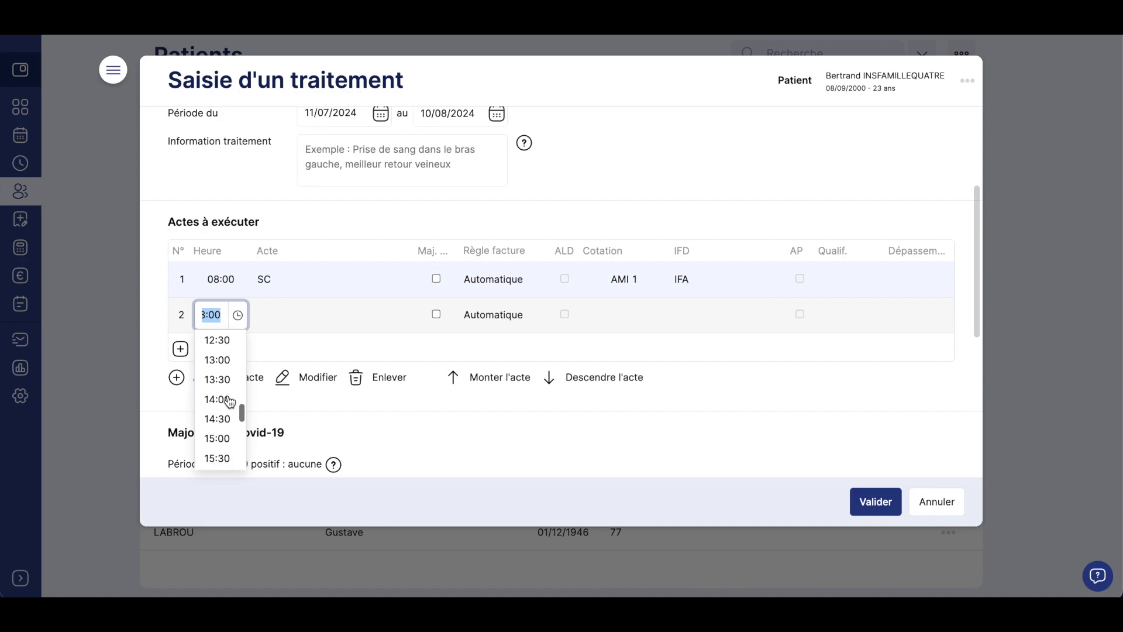
{"action": "scroll", "coordinate": [229, 402], "scroll_direction": "down", "scroll_amount": 3}
{"action": "left_click", "coordinate": [220, 412]}
{"action": "left_click", "coordinate": [332, 319]}
{"action": "type", "text": "sc"}
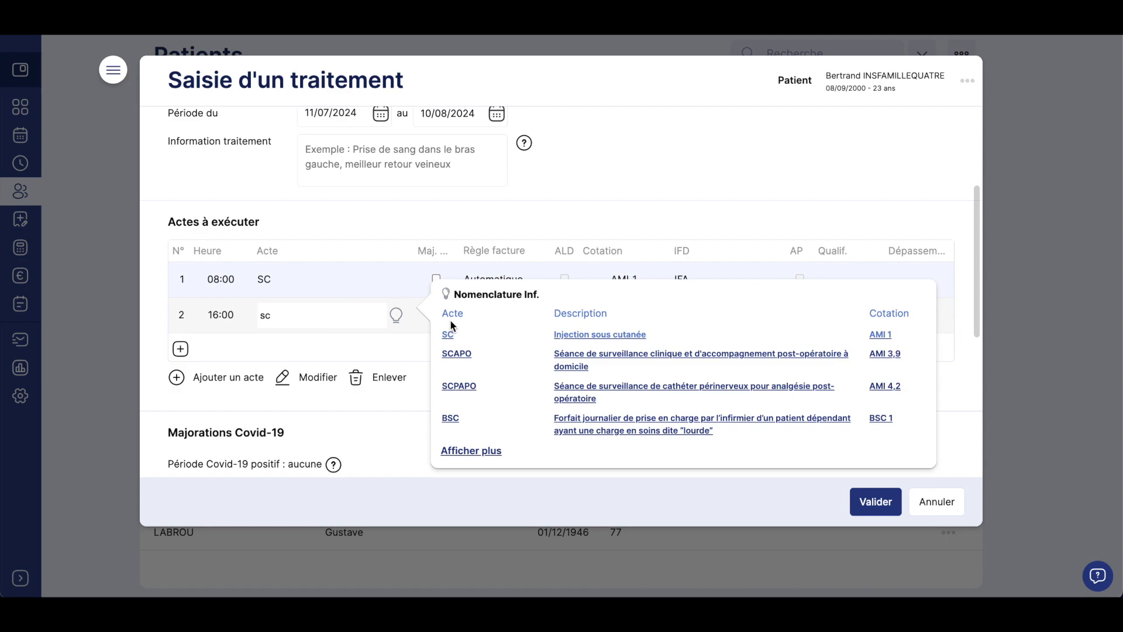
{"action": "left_click", "coordinate": [449, 336]}
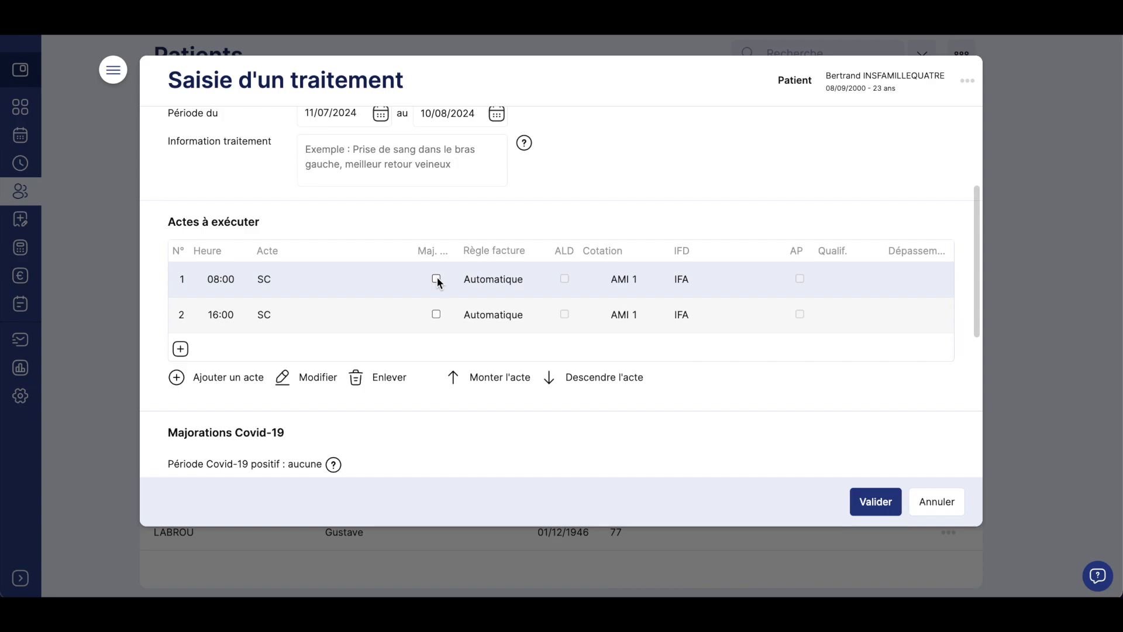
Step: Examine the first act's excess-fee field and the treatment's Covid-19 and general Majorations settings
{"action": "left_click", "coordinate": [921, 281]}
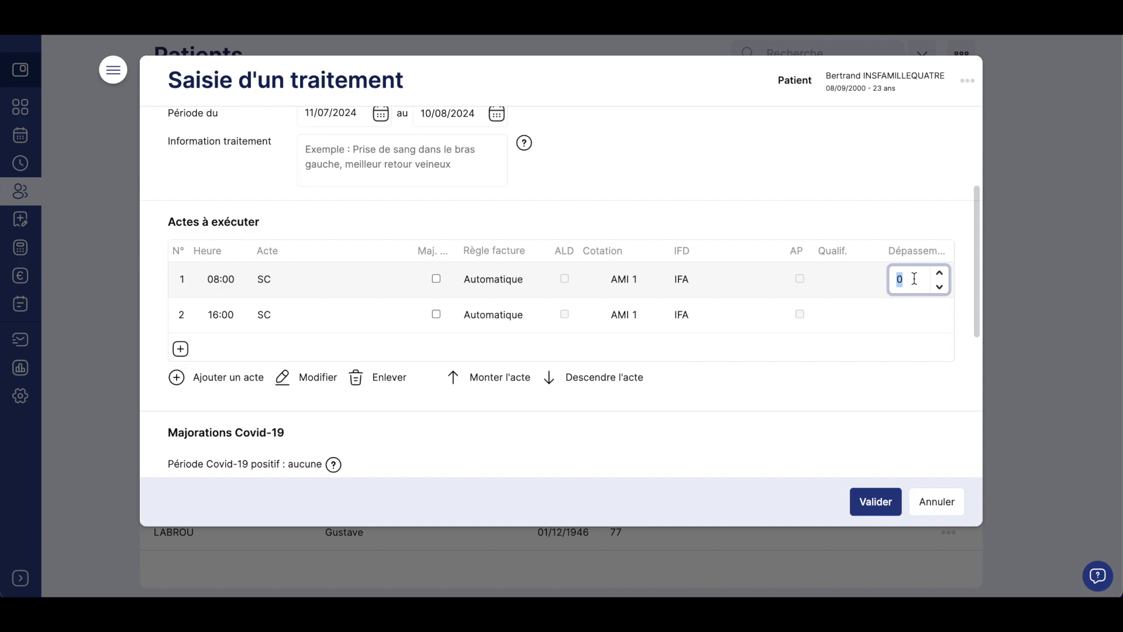
{"action": "scroll", "coordinate": [469, 276], "scroll_direction": "down", "scroll_amount": 1}
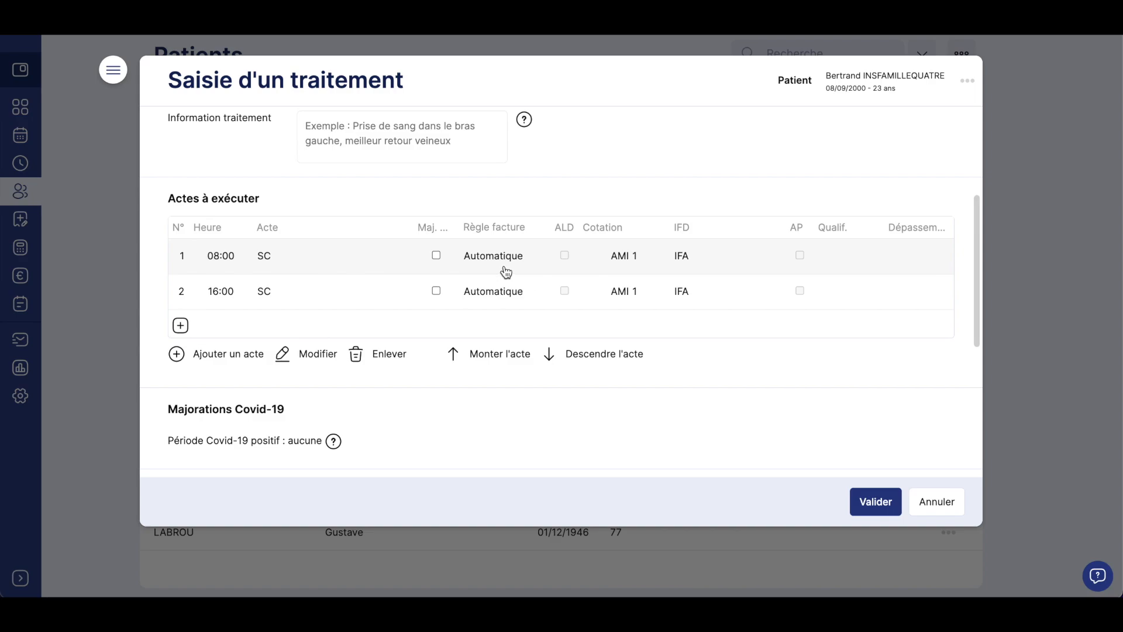
{"action": "scroll", "coordinate": [481, 359], "scroll_direction": "up", "scroll_amount": 1}
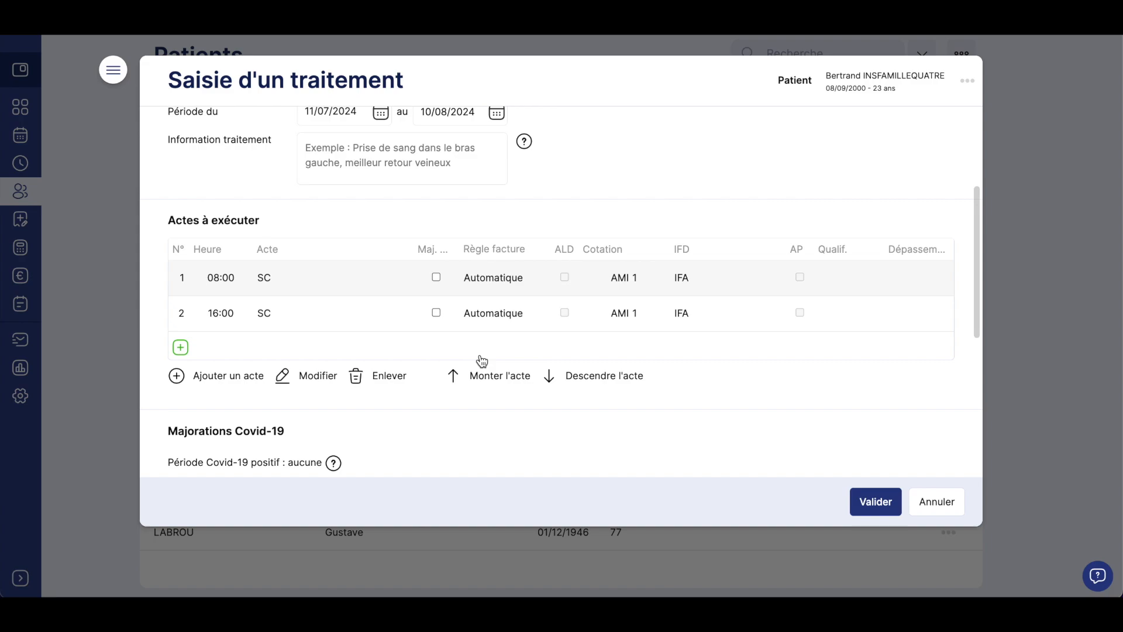
{"action": "scroll", "coordinate": [482, 359], "scroll_direction": "down", "scroll_amount": 5}
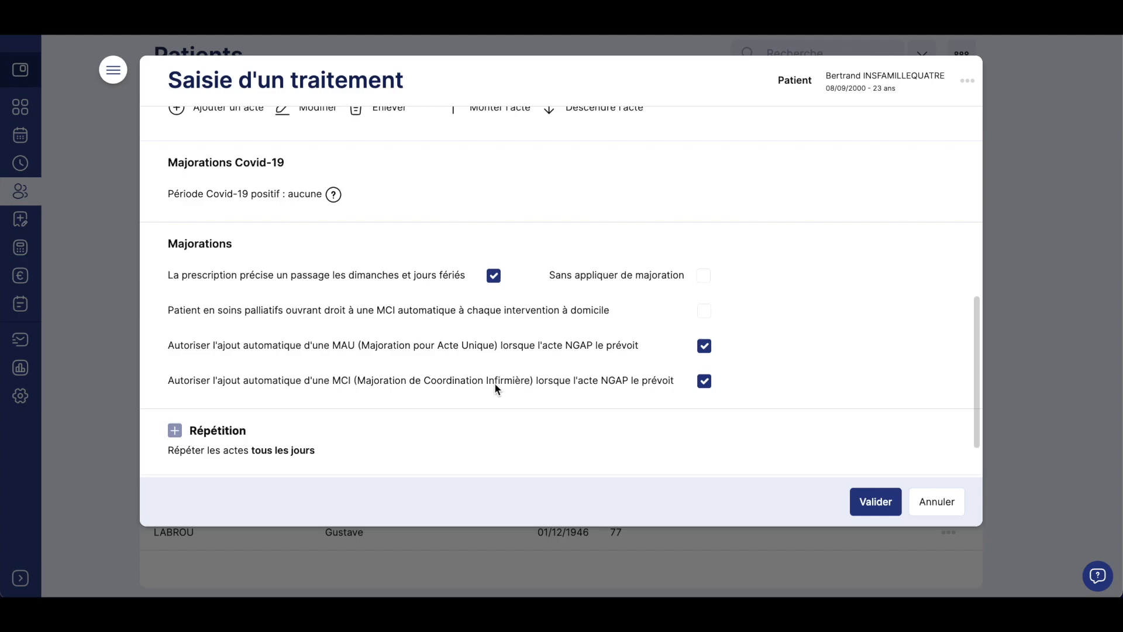
{"action": "scroll", "coordinate": [328, 349], "scroll_direction": "down", "scroll_amount": 2}
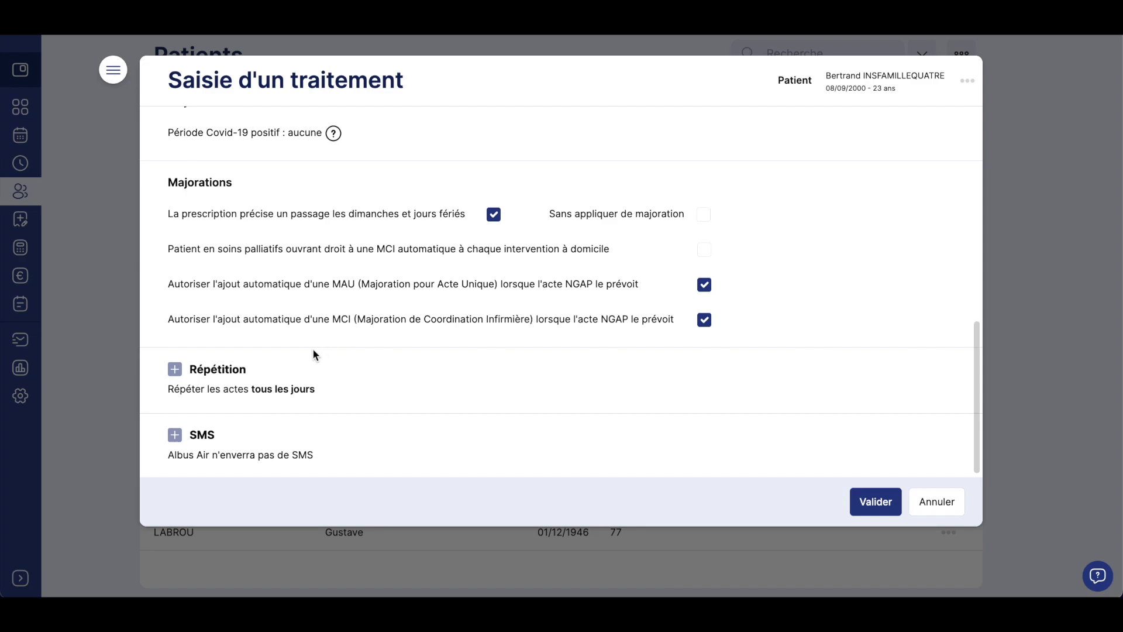
Step: Set the treatment's repetition to every 2 days and validate the treatment, keeping the option Ne pas envoyer de SMS
{"action": "left_click", "coordinate": [229, 373]}
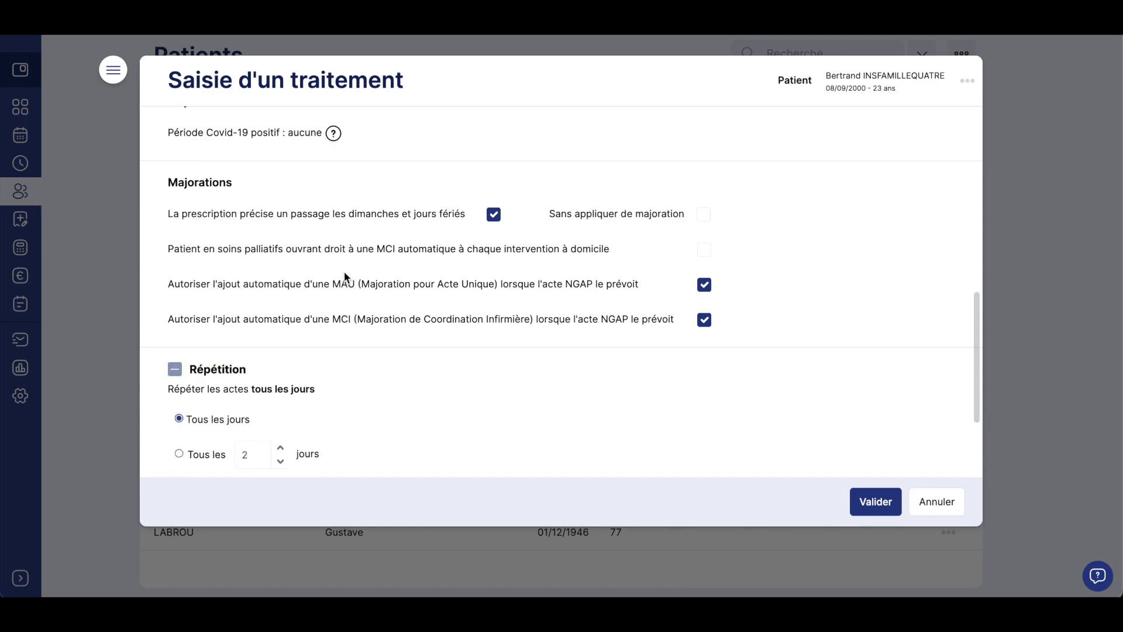
{"action": "scroll", "coordinate": [344, 272], "scroll_direction": "down", "scroll_amount": 5}
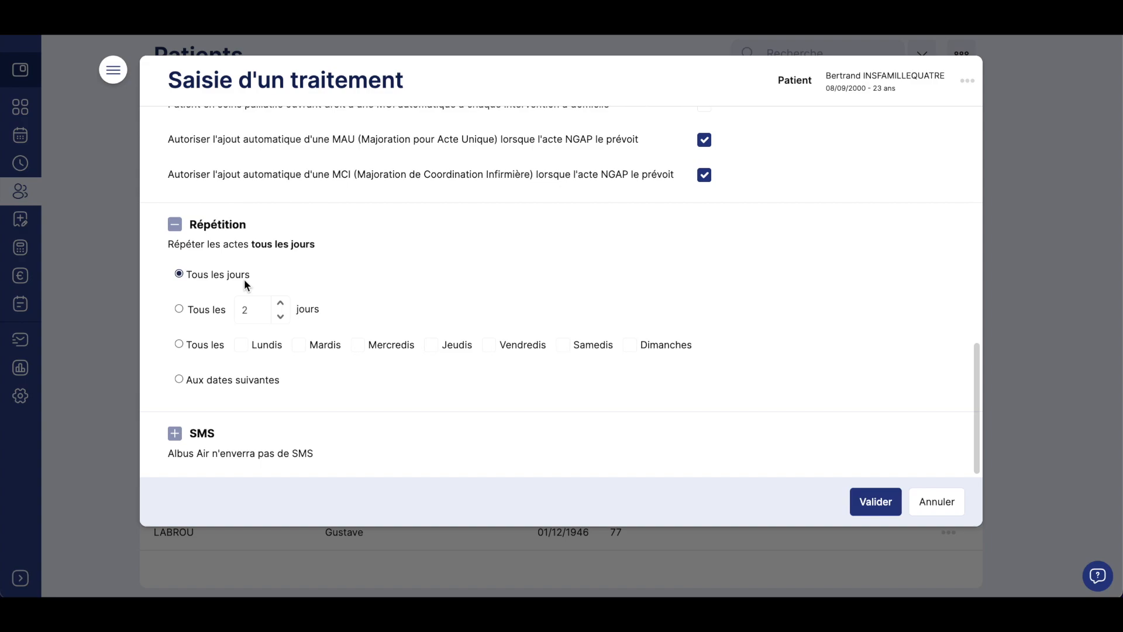
{"action": "left_click", "coordinate": [180, 309]}
{"action": "left_click", "coordinate": [179, 344]}
{"action": "left_click", "coordinate": [179, 308]}
{"action": "left_click", "coordinate": [203, 433]}
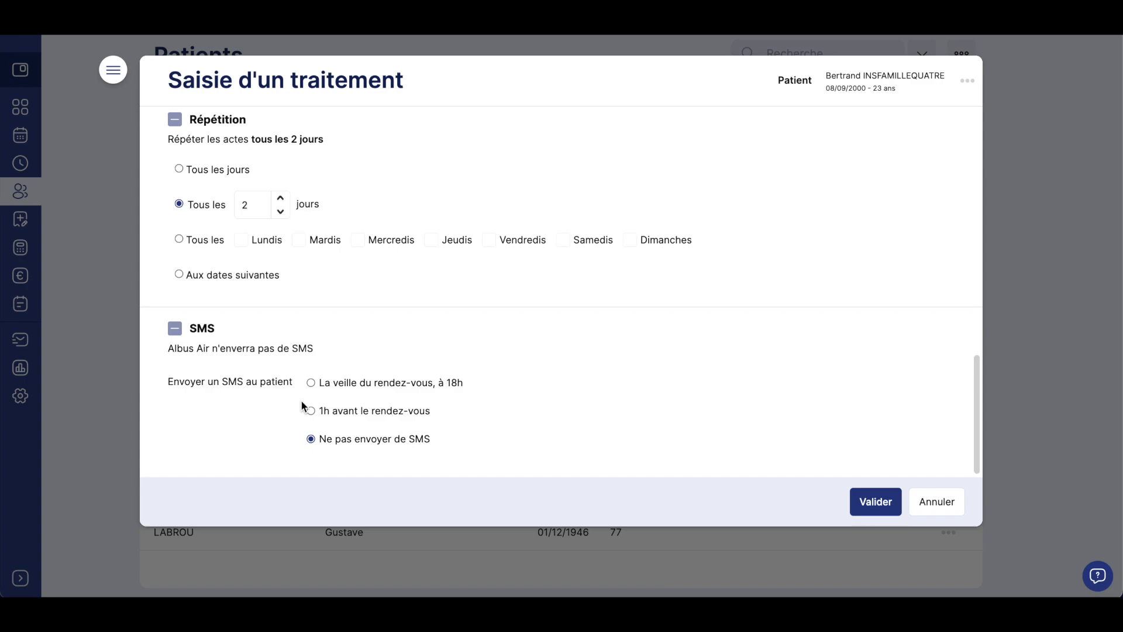
{"action": "left_click", "coordinate": [874, 501]}
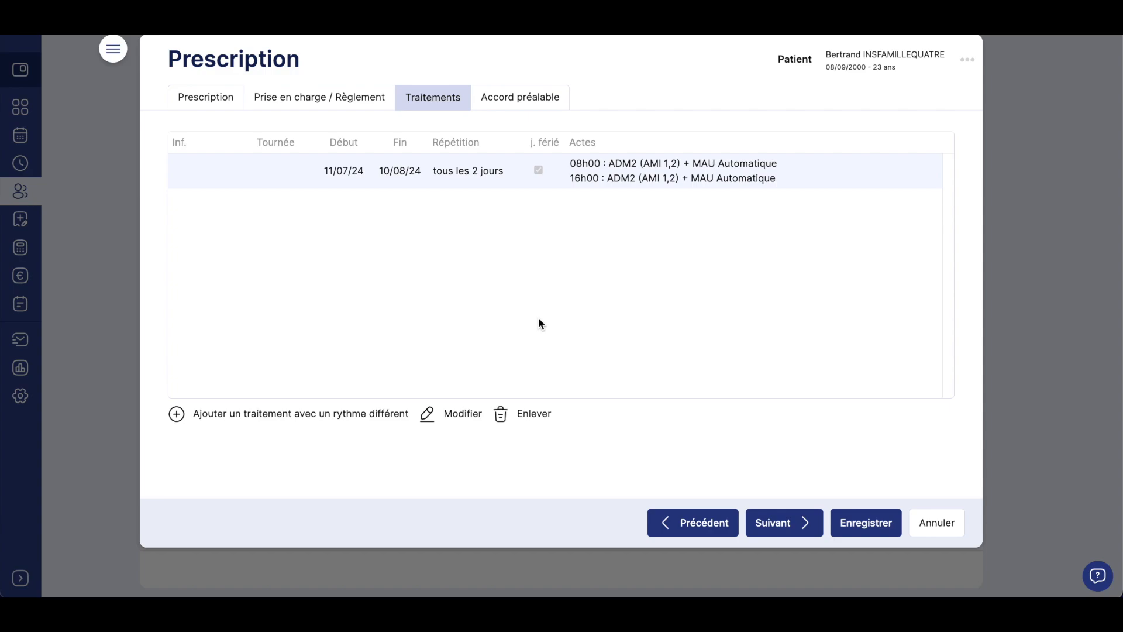
Step: Answer Non to whether the prior agreement request has been sent, and save the prescription
{"action": "left_click", "coordinate": [783, 527]}
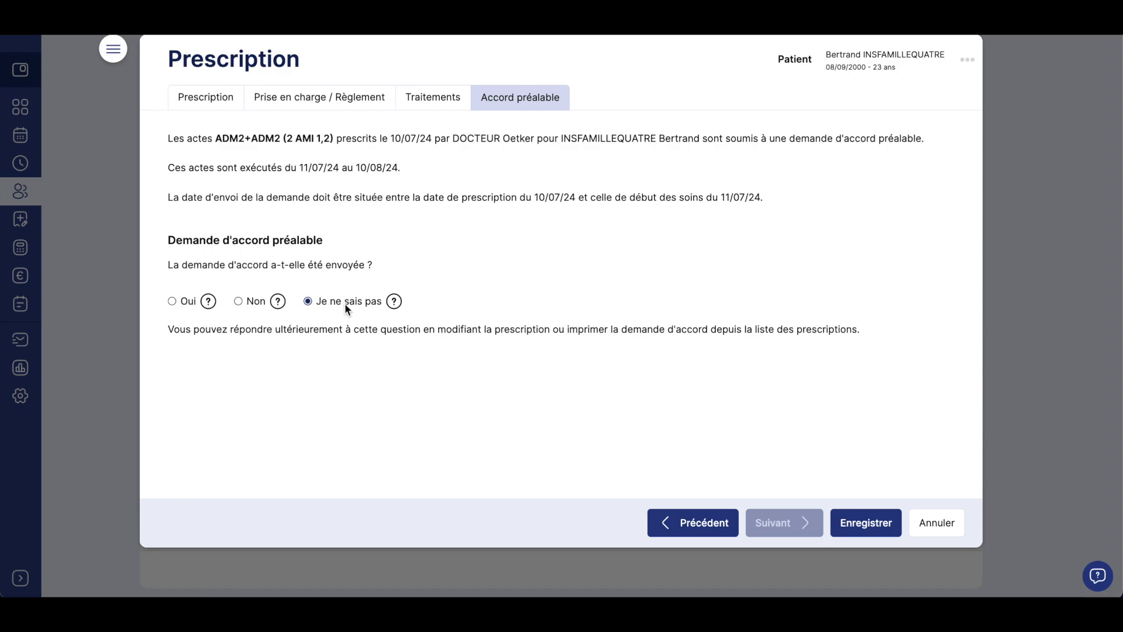
{"action": "left_click", "coordinate": [173, 299]}
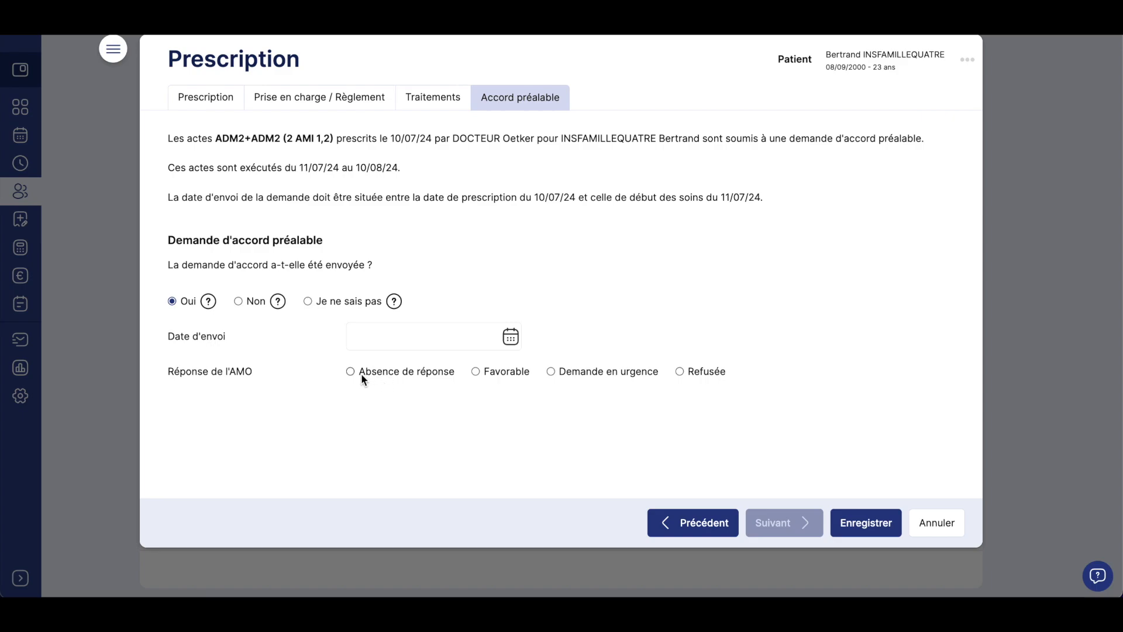
{"action": "left_click", "coordinate": [237, 300]}
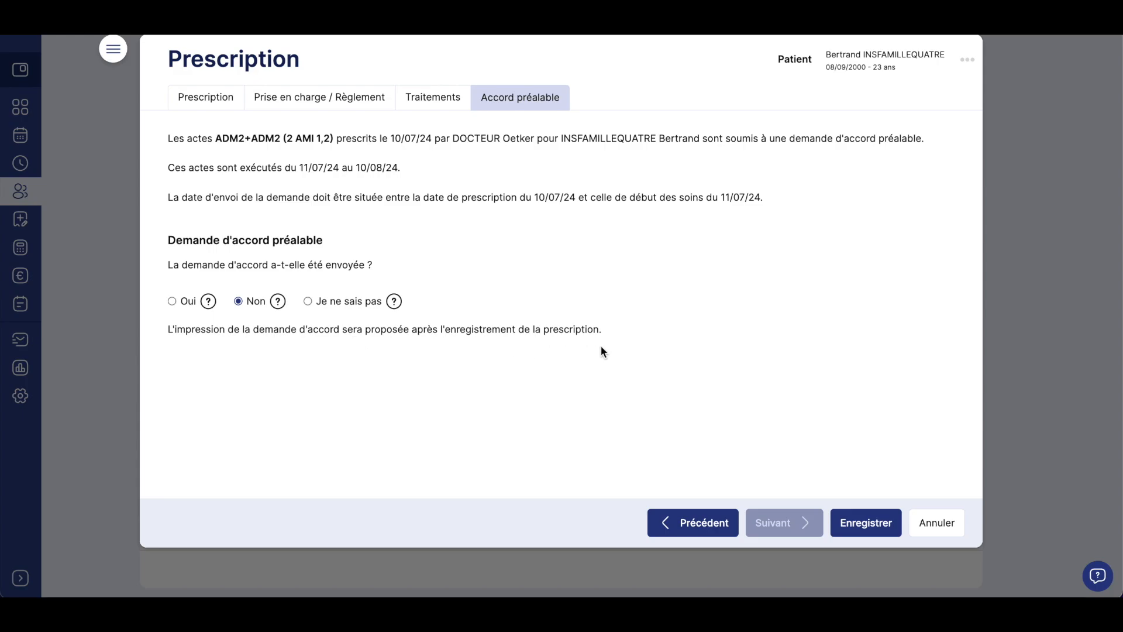
{"action": "left_click", "coordinate": [854, 521]}
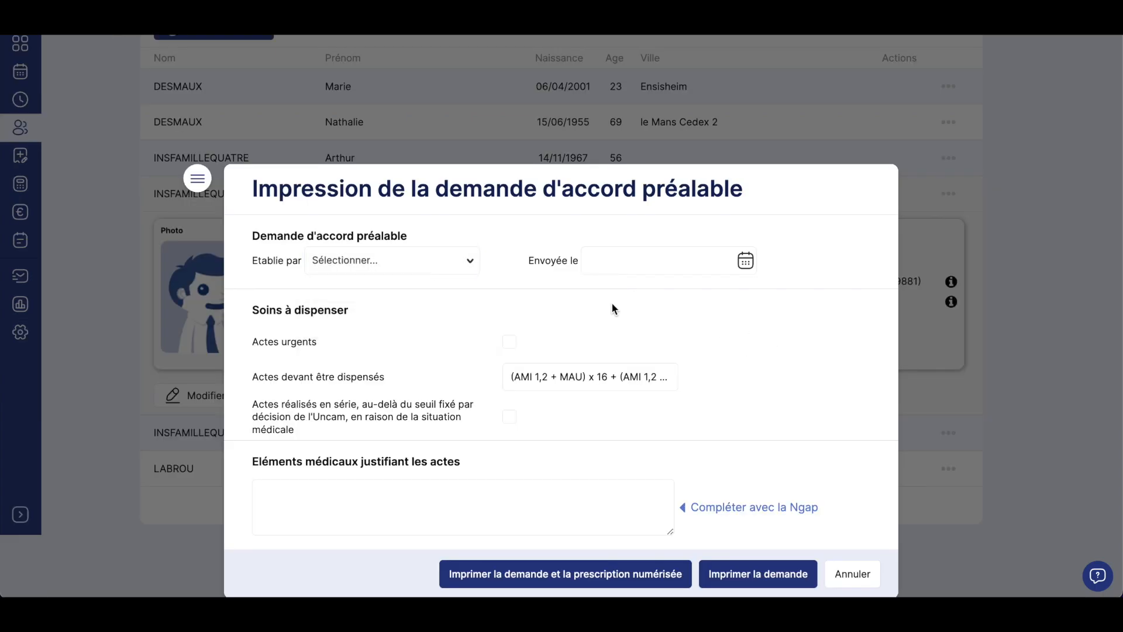
Step: Print the prior agreement request with the digitised prescription, established by the titular nurse rather than the replacement and with sent date 10/07/2024
{"action": "left_click", "coordinate": [467, 262]}
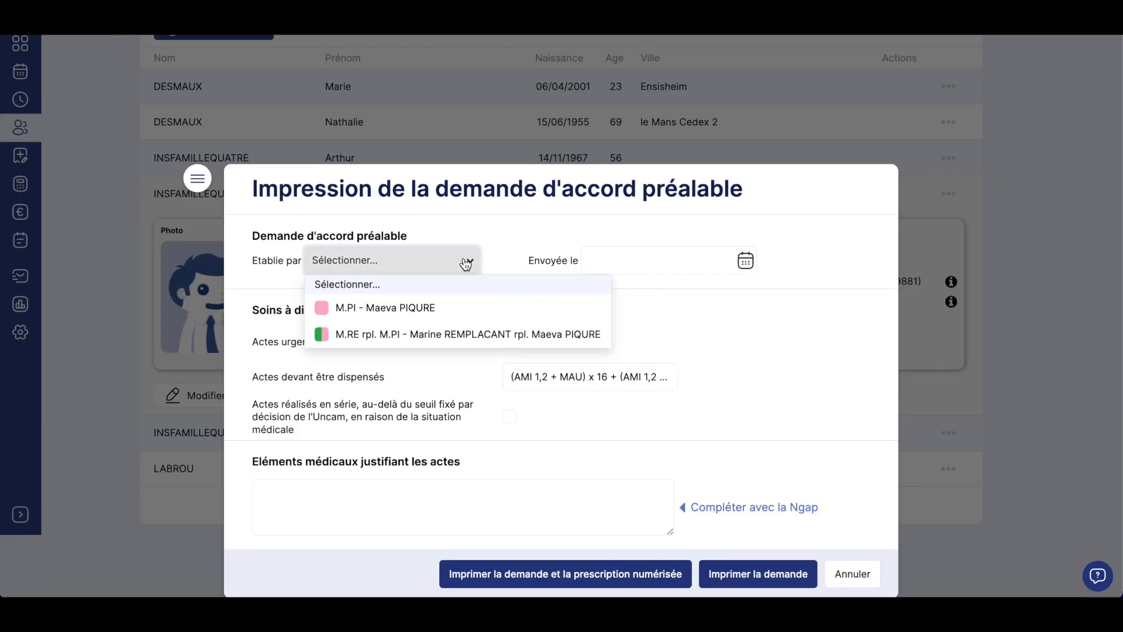
{"action": "left_click", "coordinate": [451, 307]}
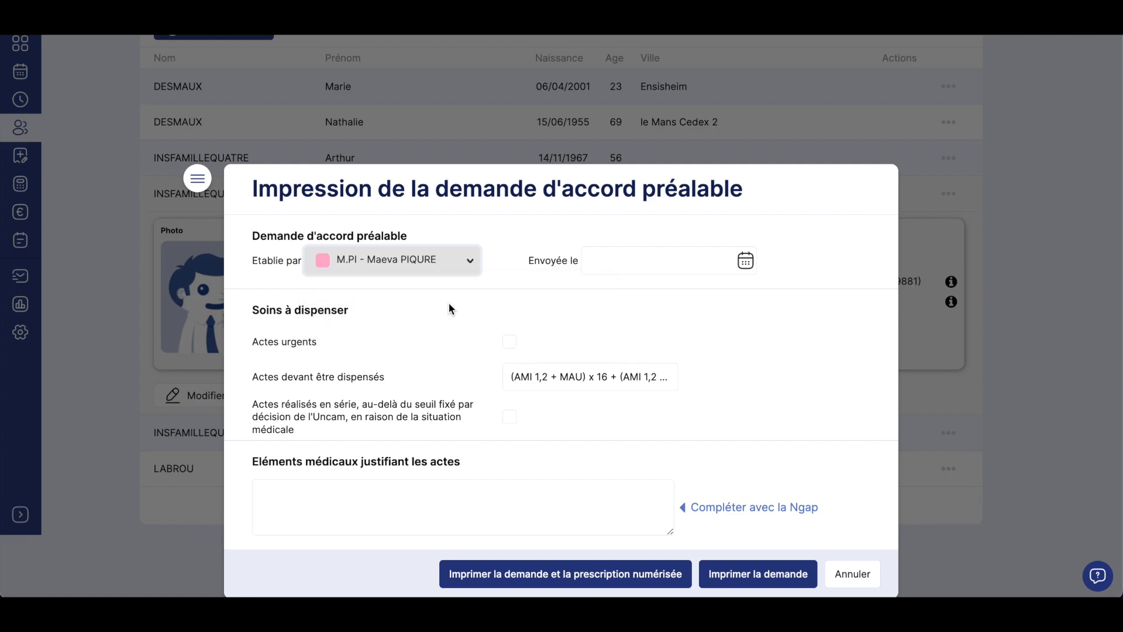
{"action": "left_click", "coordinate": [746, 262]}
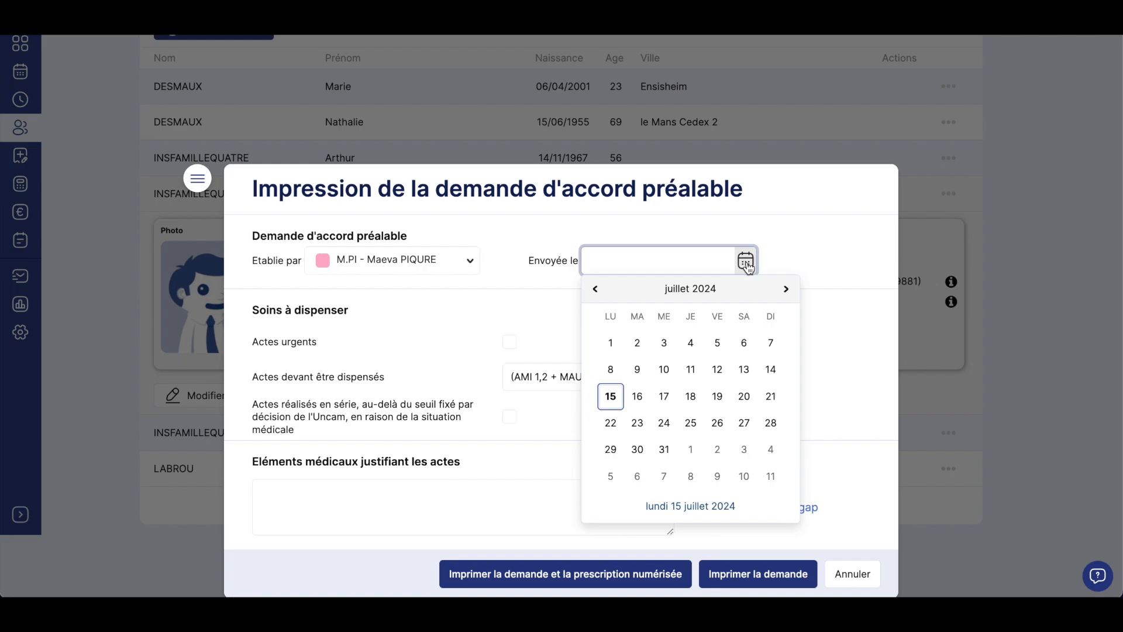
{"action": "left_click", "coordinate": [664, 369]}
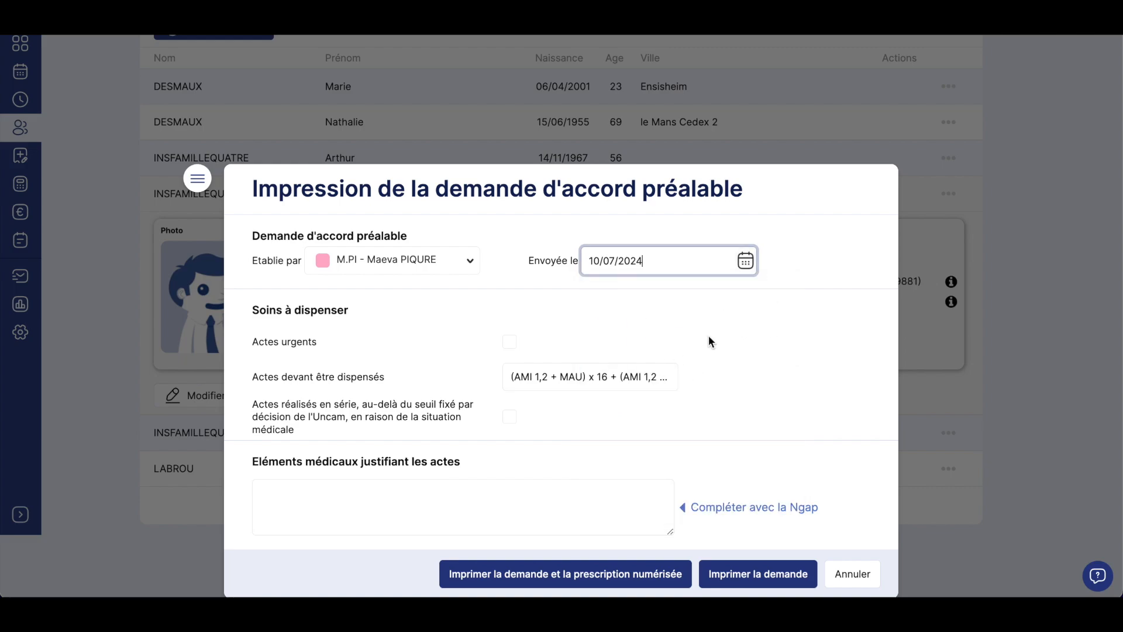
{"action": "left_click", "coordinate": [339, 505]}
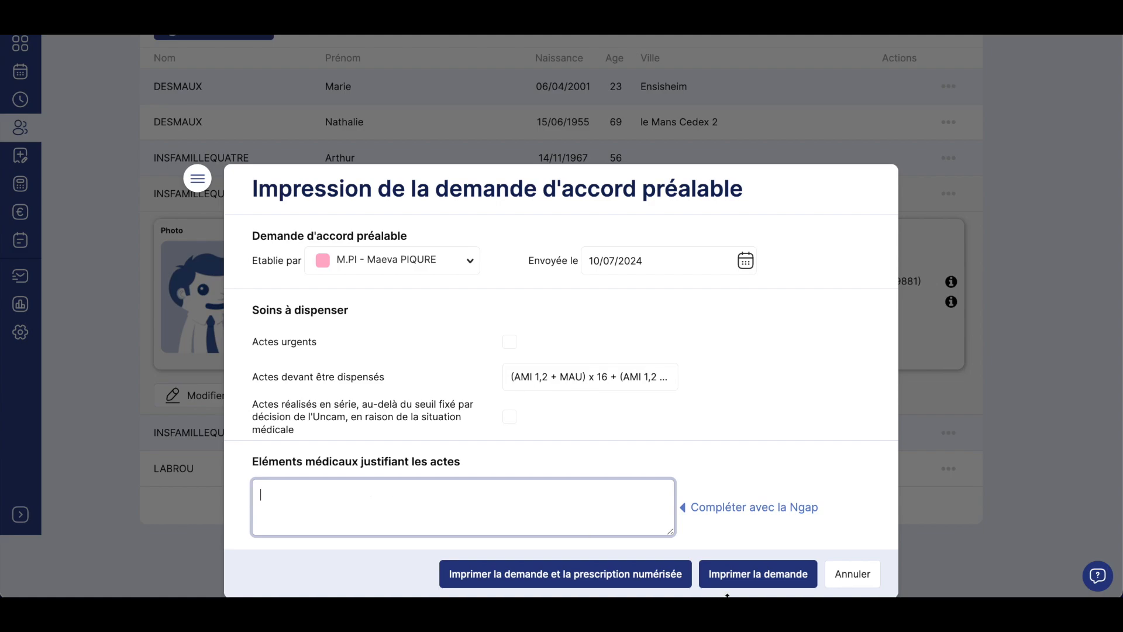
{"action": "left_click", "coordinate": [544, 579]}
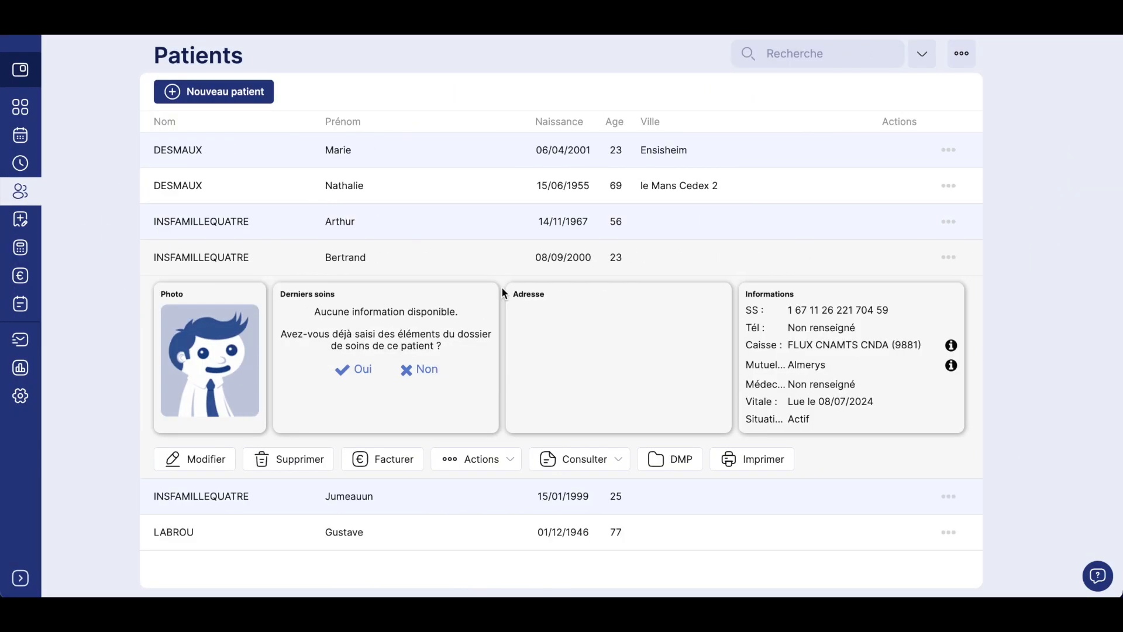
Step: Open the patient's prescriptions, expand the one dated 10/07/24 and check whether its ORDN document is present
{"action": "left_click", "coordinate": [584, 458]}
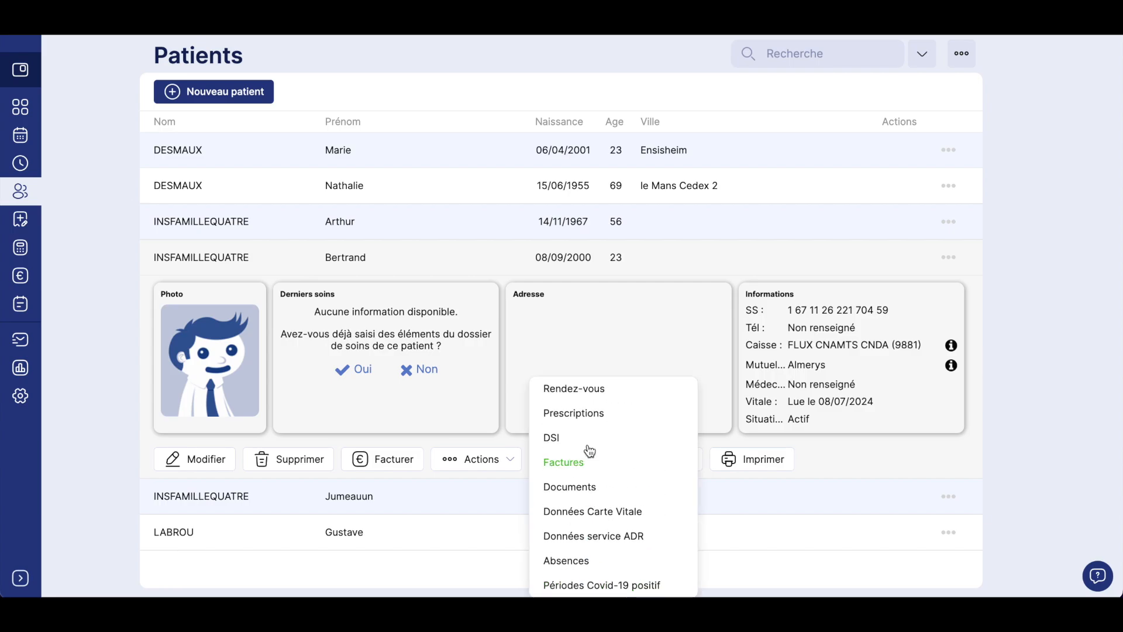
{"action": "left_click", "coordinate": [586, 416]}
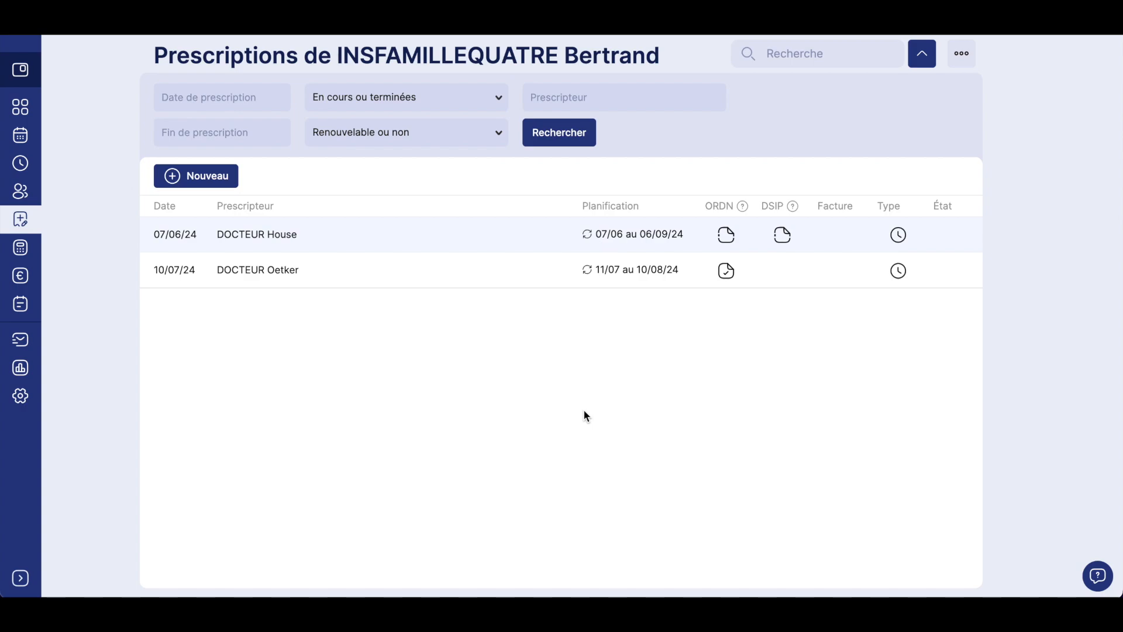
{"action": "left_click", "coordinate": [510, 273]}
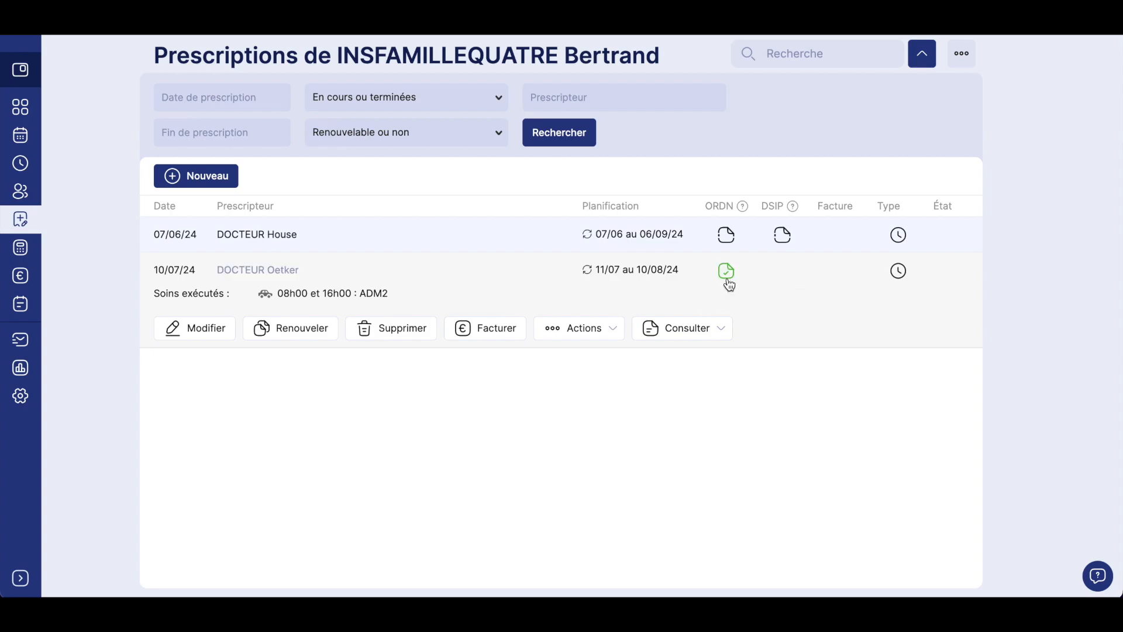
{"action": "mouse_move", "coordinate": [729, 285]}
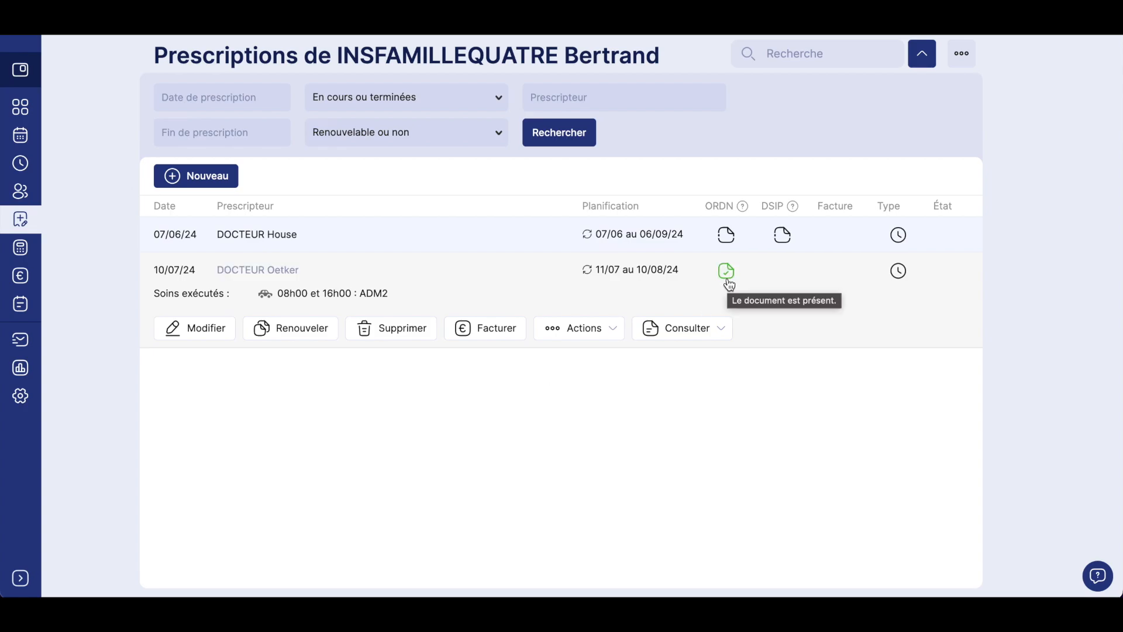